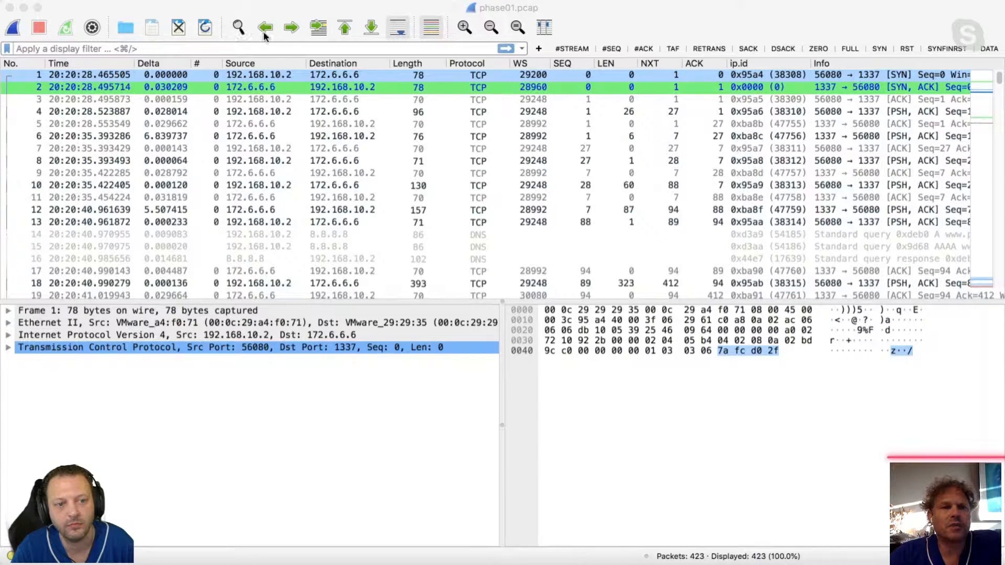
pyautogui.click(272, 11)
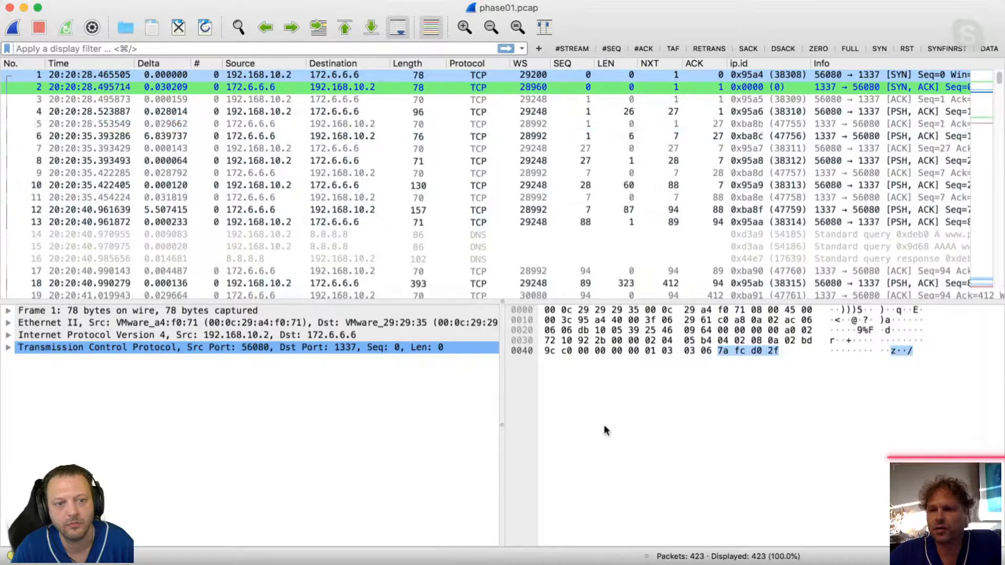
pyautogui.press('super+Tab')
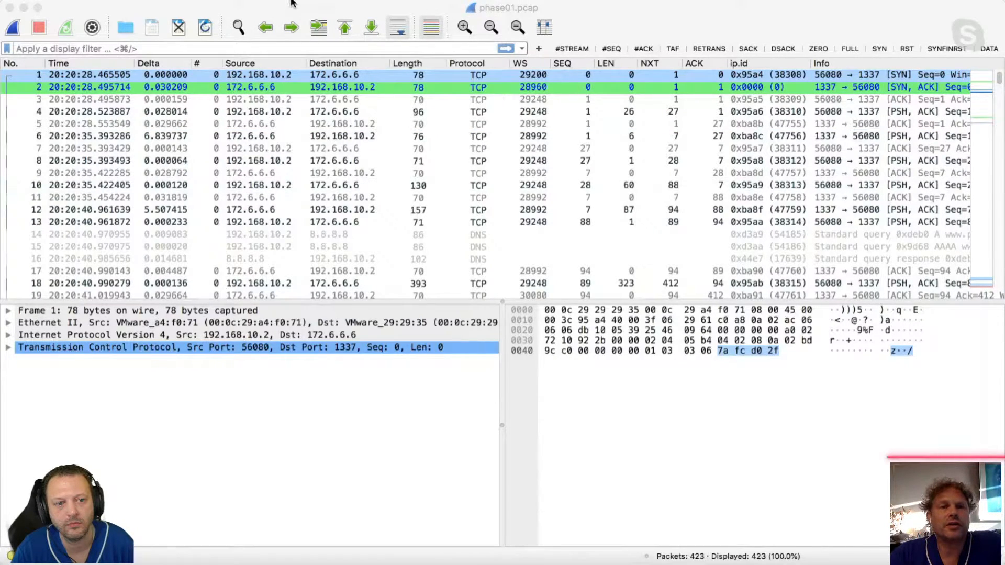
pyautogui.press('super+Tab')
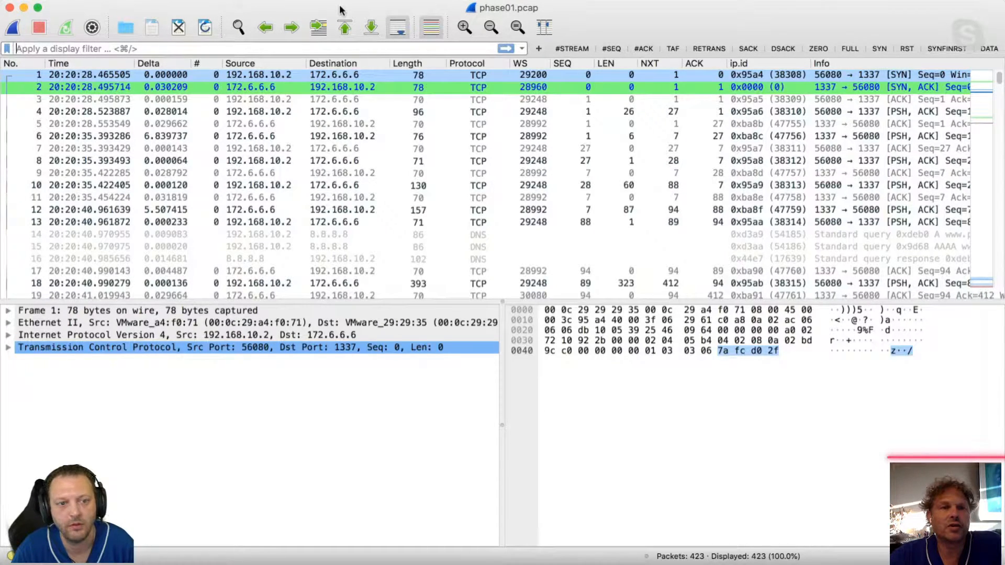
pyautogui.press('super+Tab')
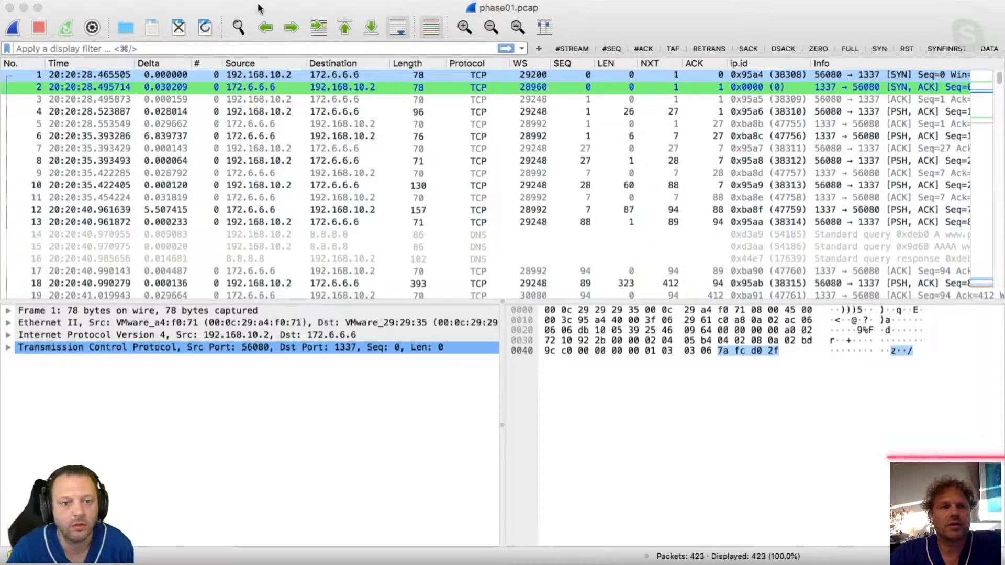
# Apply the display filter tcp.port==25 to the capture.
pyautogui.click(60, 12)
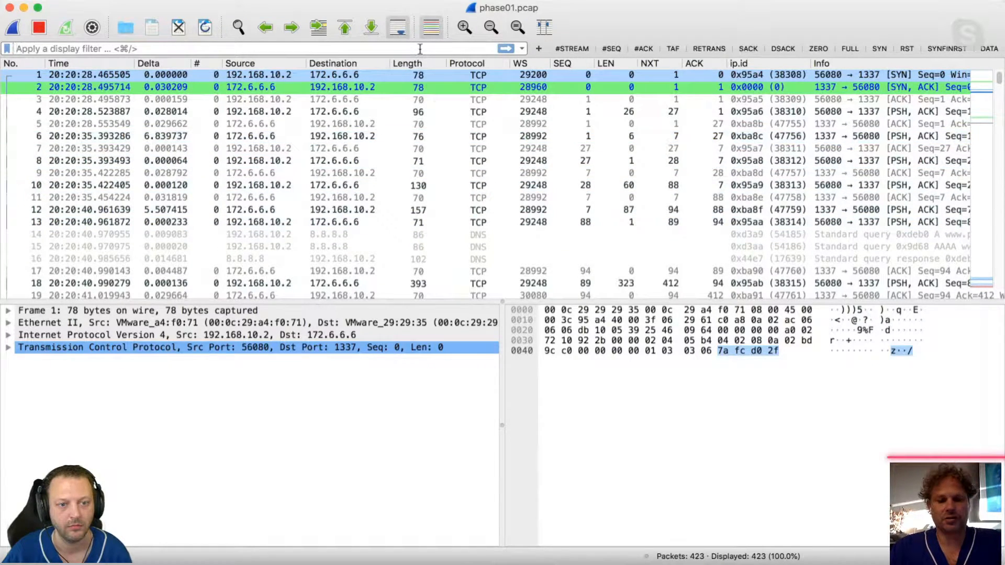
pyautogui.write('tcp.')
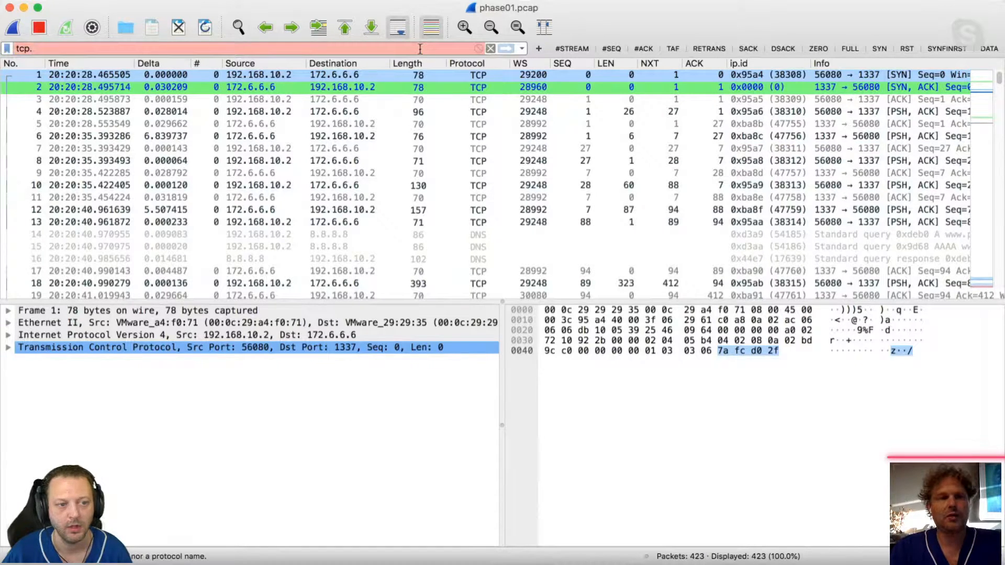
pyautogui.write('port==25')
pyautogui.press('Return')
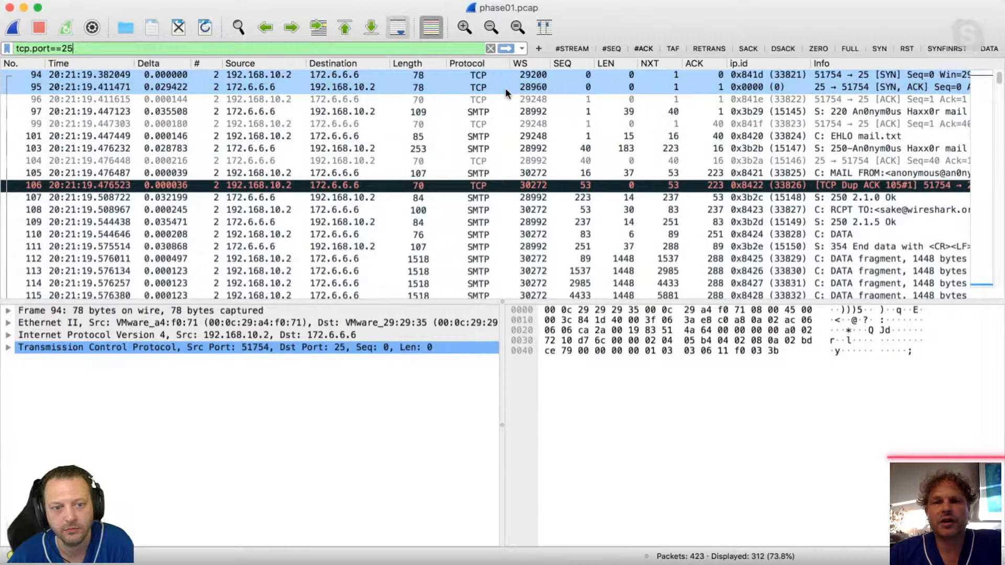
# Examine the filtered SMTP conversation from its opening handshake through the DATA fragments to the connection teardown.
pyautogui.click(503, 135)
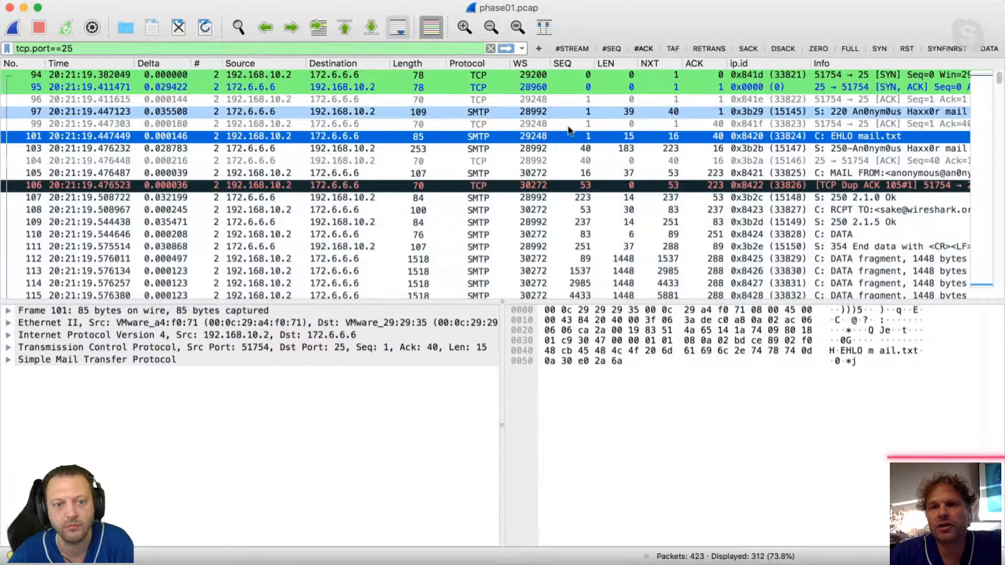
pyautogui.click(746, 99)
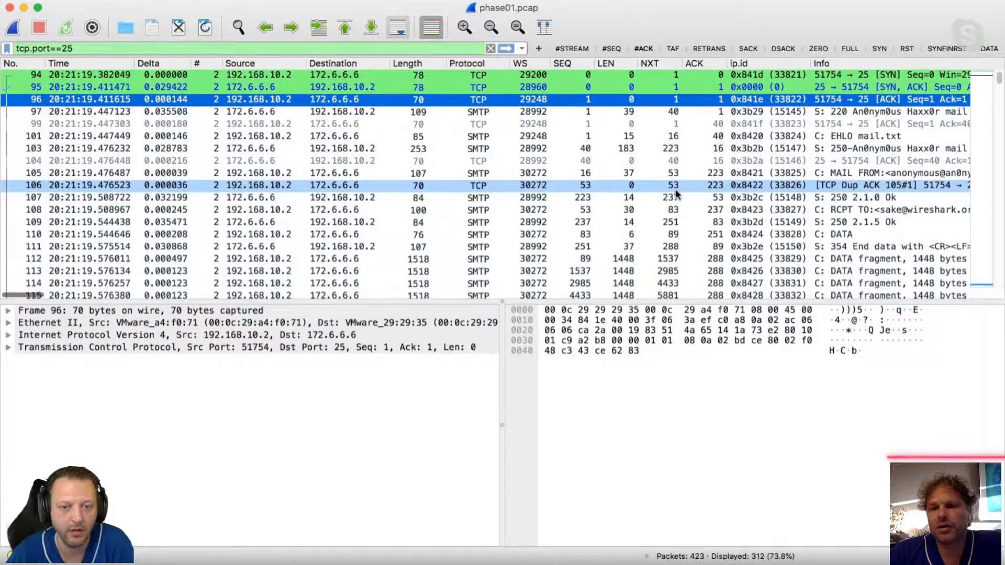
pyautogui.scroll(-3, 677, 195)
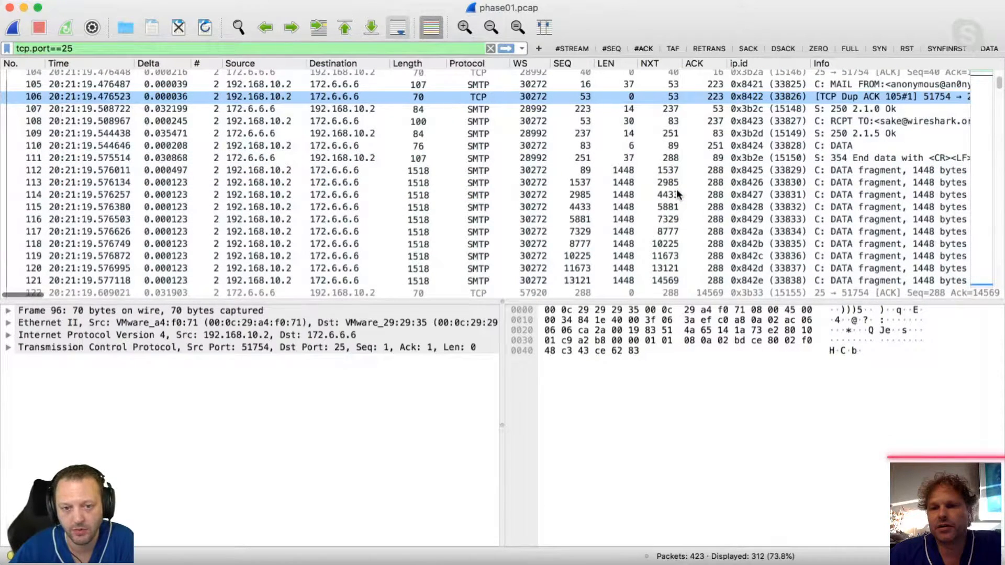
pyautogui.scroll(-4, 678, 195)
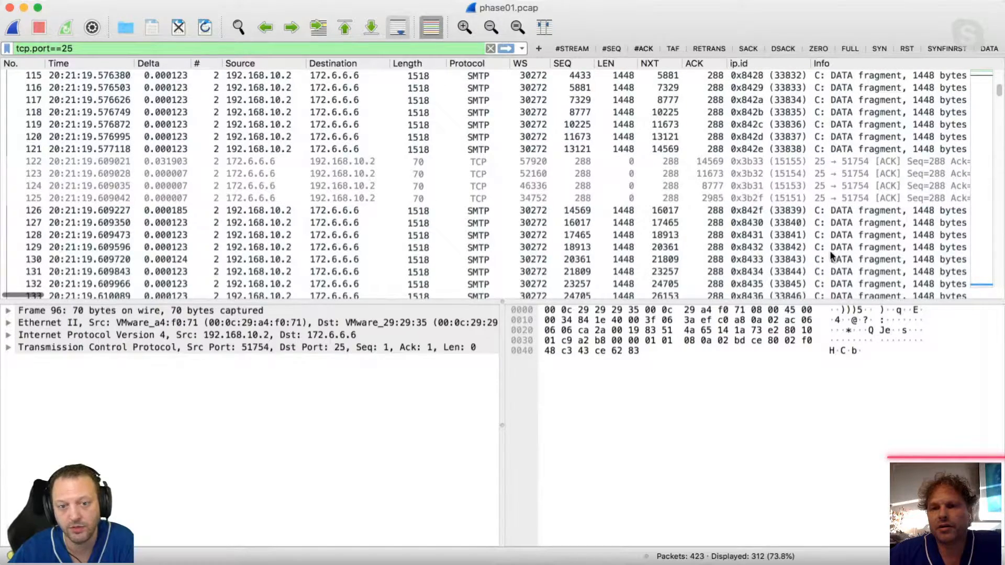
pyautogui.scroll(-20, 832, 255)
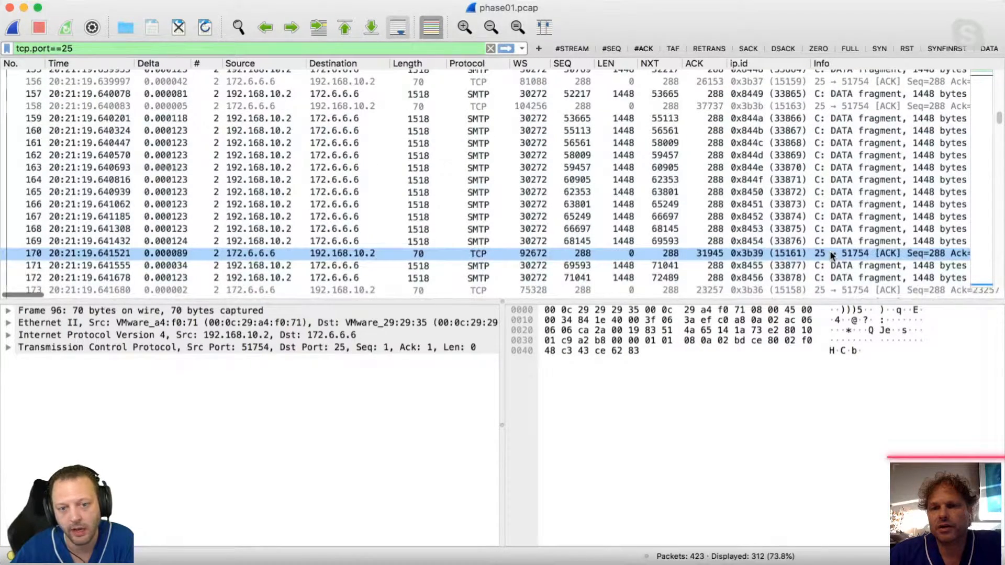
pyautogui.scroll(-9, 831, 252)
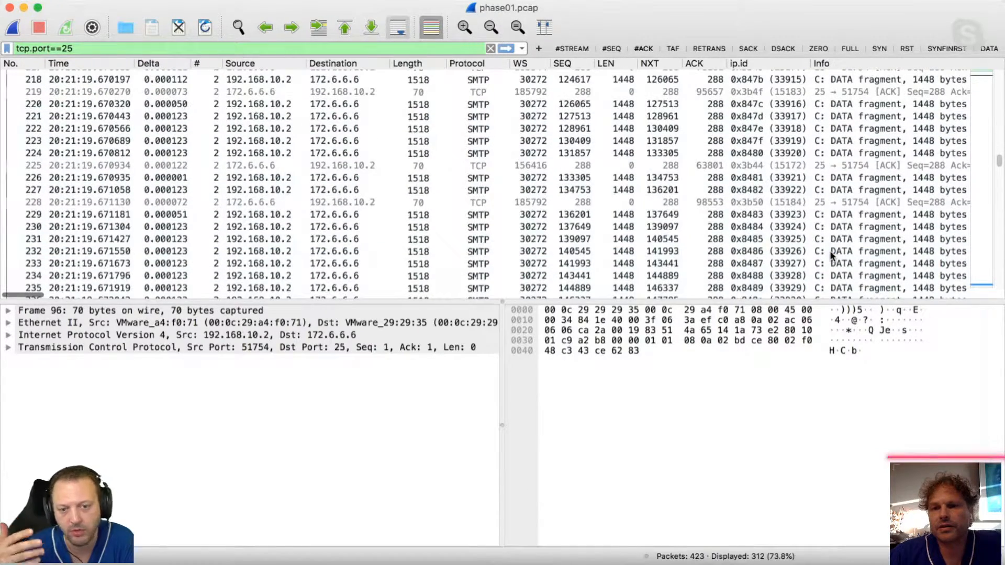
pyautogui.scroll(-9, 831, 252)
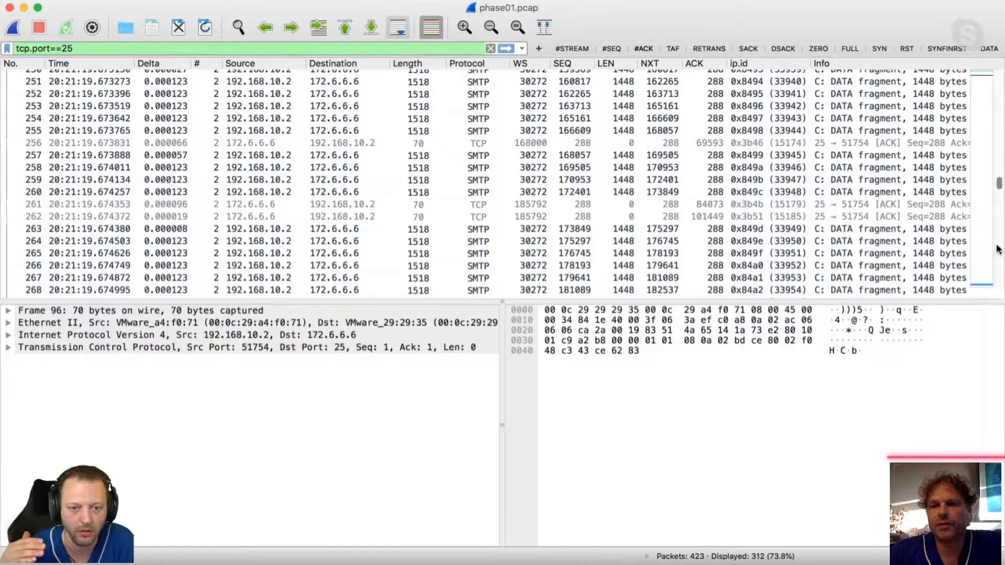
pyautogui.scroll(-1, 996, 293)
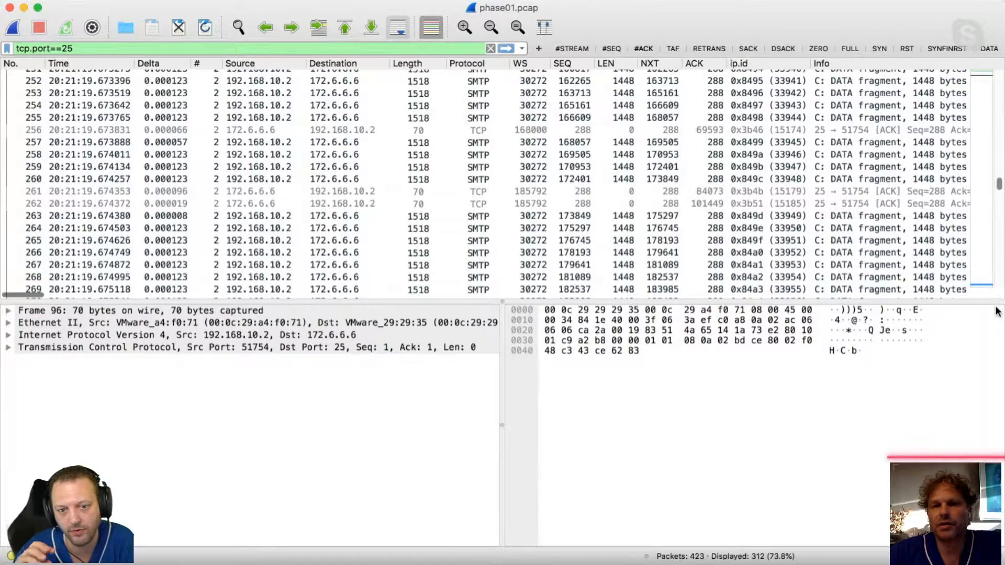
pyautogui.scroll(-20, 996, 311)
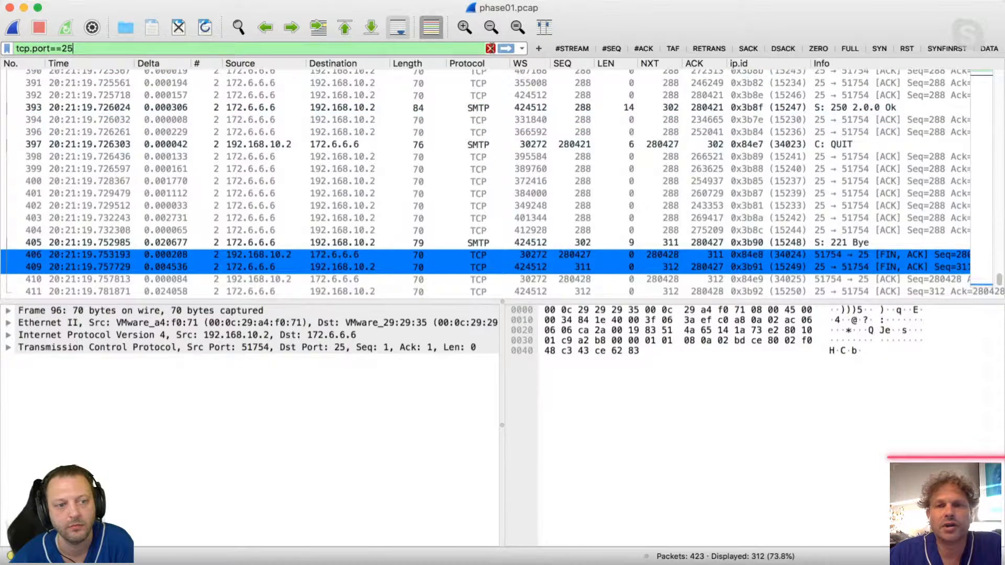
# Replace the port 25 filter with the saved stream filter, limited to the TCP stream of packet 3.
pyautogui.click(490, 48)
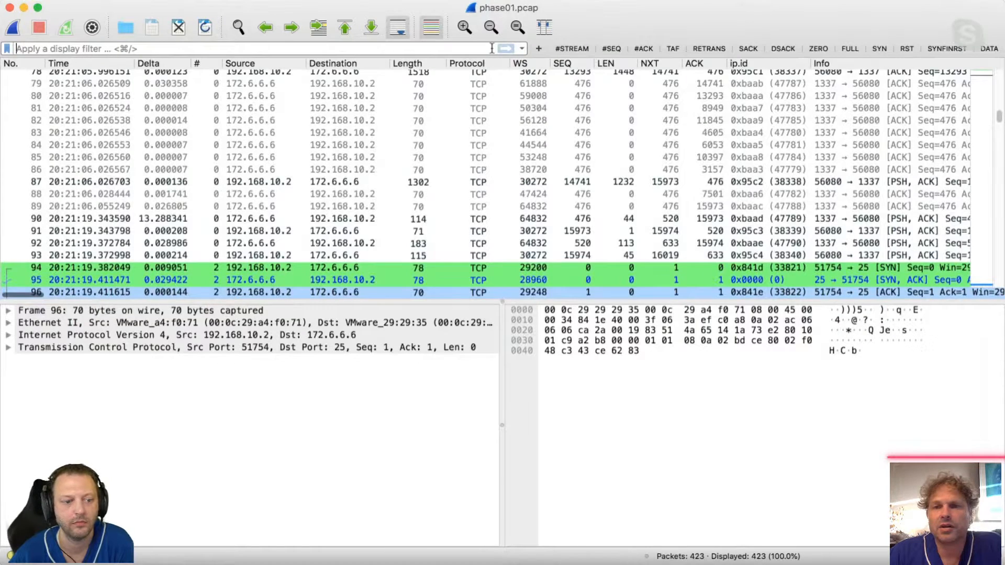
pyautogui.click(346, 31)
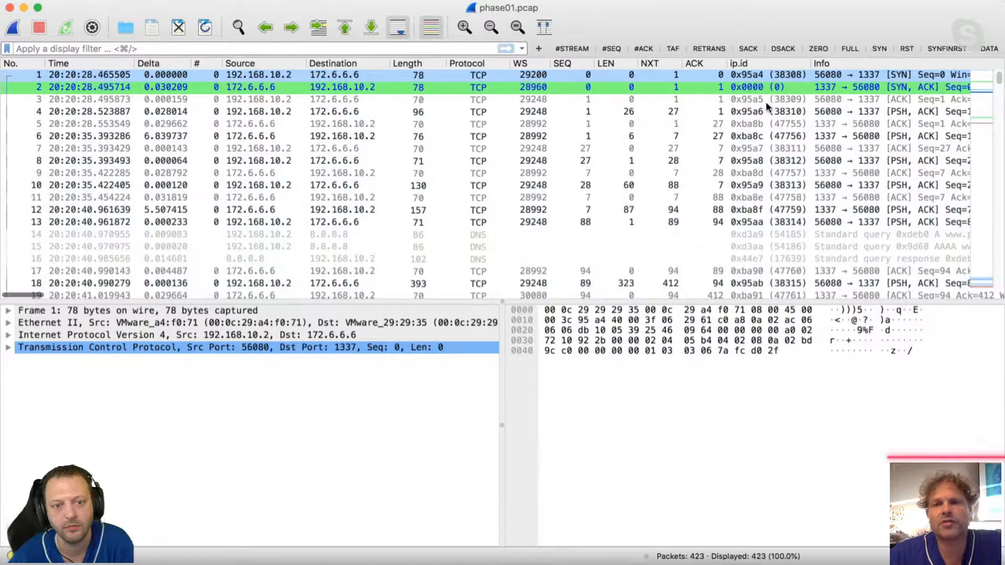
pyautogui.click(576, 48)
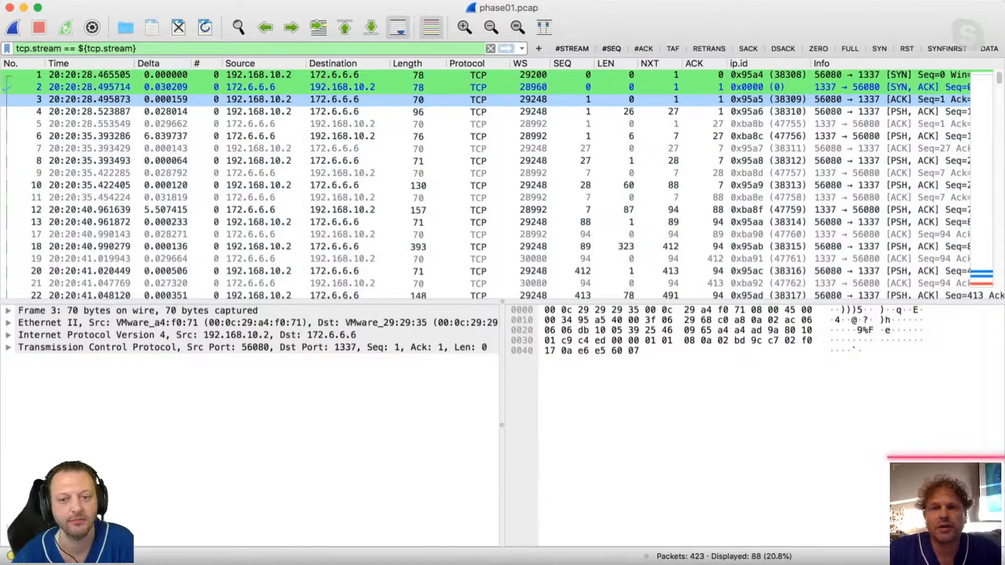
pyautogui.click(885, 319)
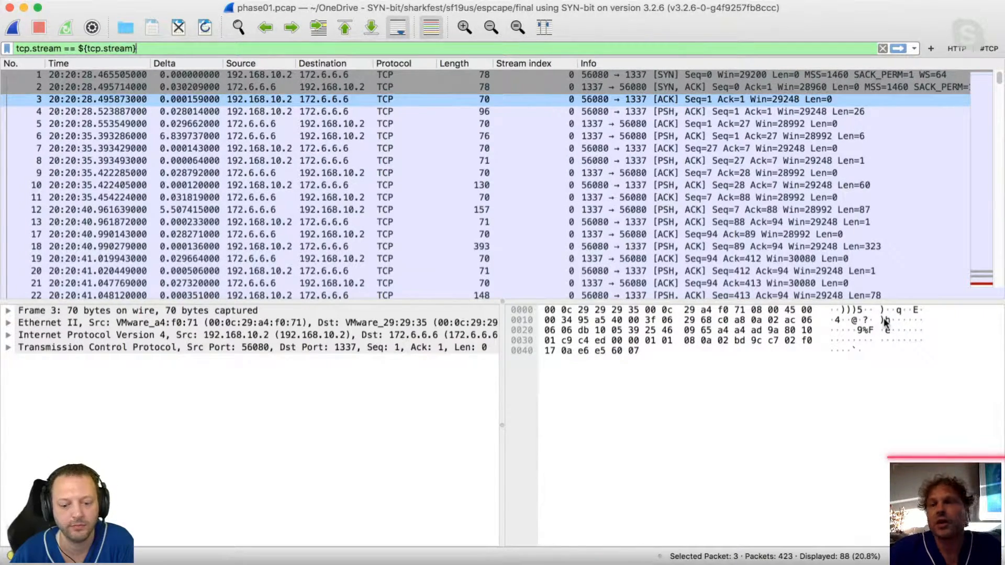
# Clear the filter, select SMTP data packet 285 and filter the capture on its TCP stream with the saved filter.
pyautogui.click(882, 48)
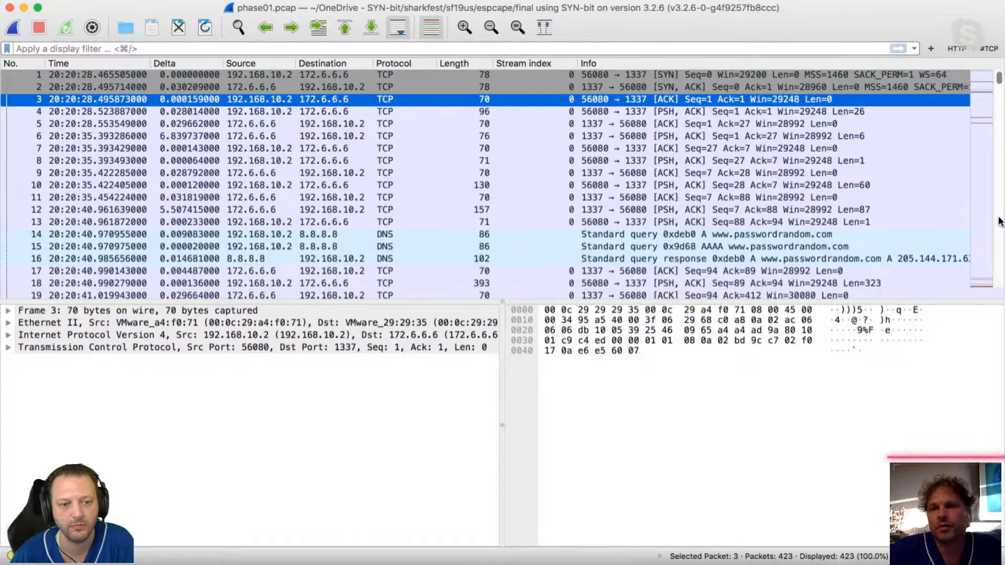
pyautogui.click(999, 221)
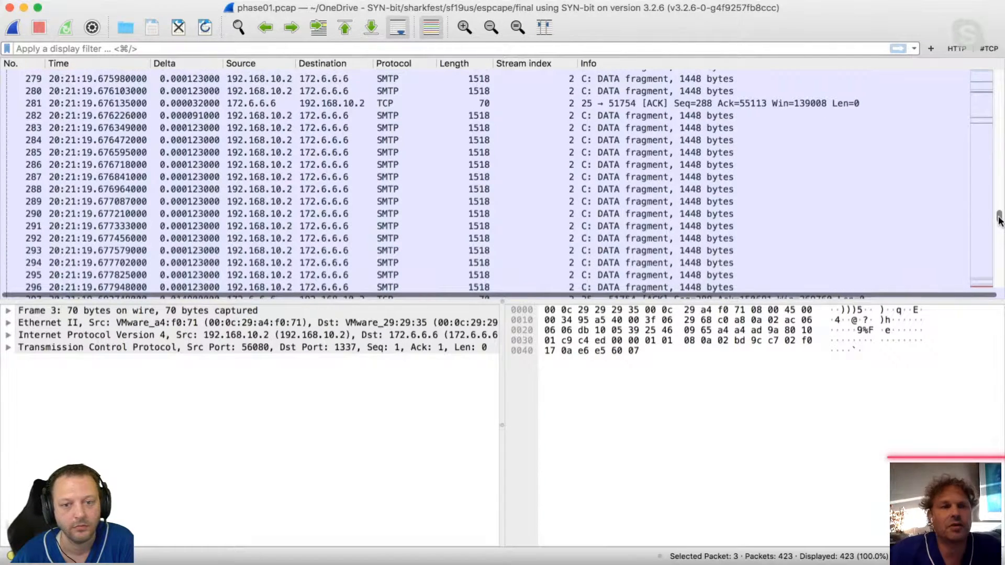
pyautogui.click(937, 153)
pyautogui.click(985, 49)
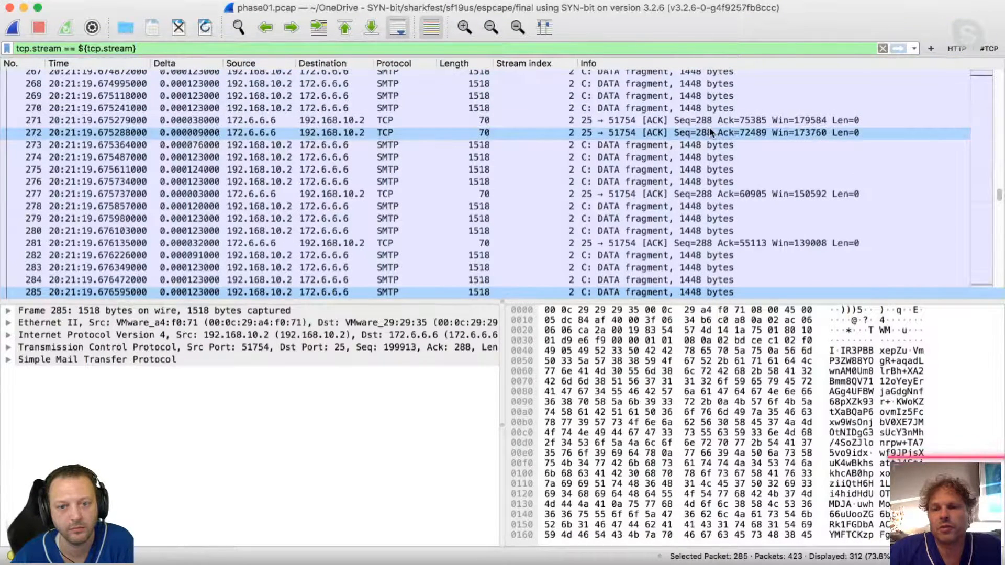
# Select ACK packet 272 and follow its TCP stream, filtering on tcp.stream eq 2.
pyautogui.click(711, 132)
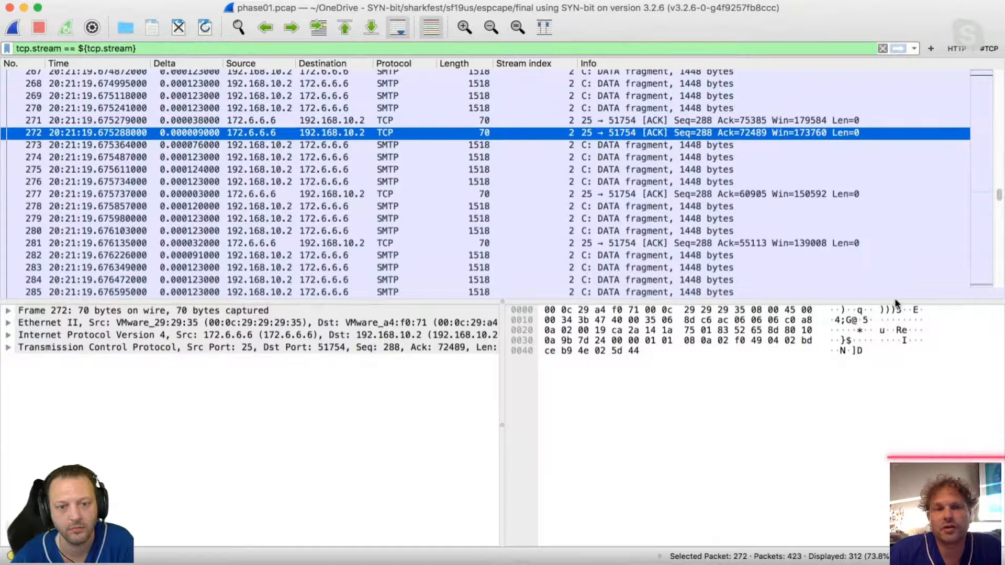
pyautogui.press('super+d')
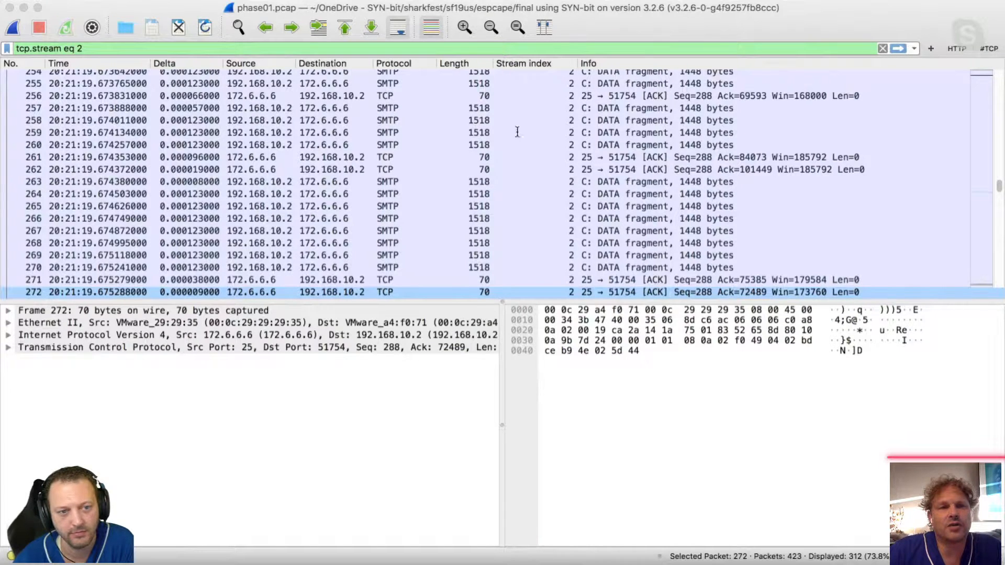
pyautogui.click(172, 12)
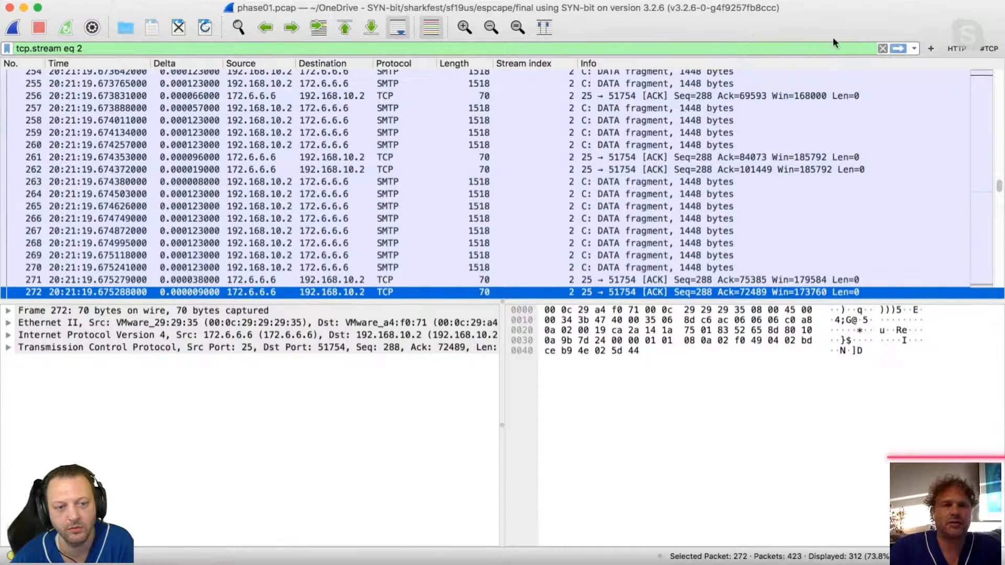
# Replace the stream filter with the display filter tls and apply it.
pyautogui.doubleClick(820, 48)
pyautogui.press('BackSpace')
pyautogui.press('BackSpace')
pyautogui.press('BackSpace')
pyautogui.press('BackSpace')
pyautogui.press('BackSpace')
pyautogui.press('BackSpace')
pyautogui.press('BackSpace')
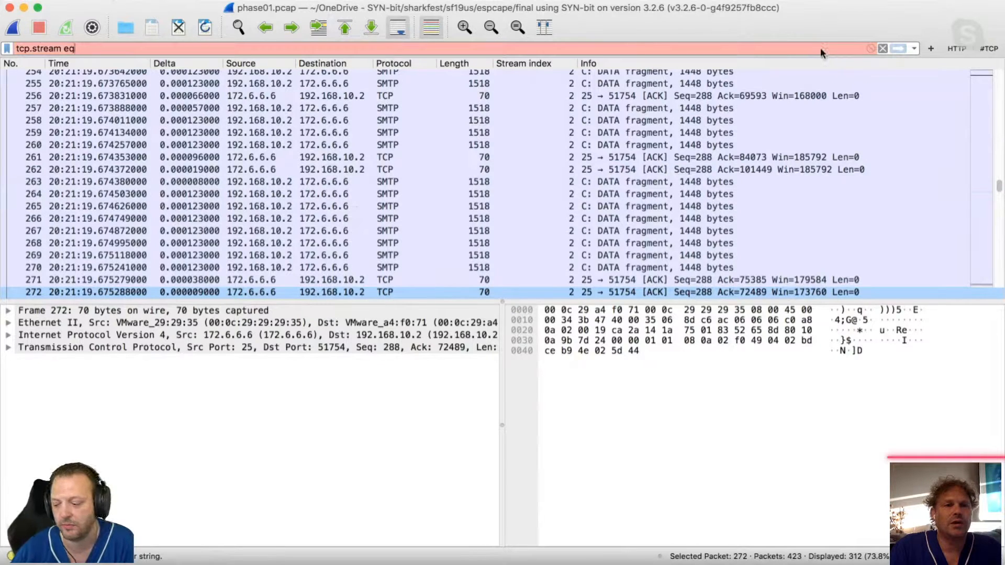
pyautogui.press('BackSpace')
pyautogui.press('BackSpace')
pyautogui.press('BackSpace')
pyautogui.press('BackSpace')
pyautogui.press('BackSpace')
pyautogui.press('BackSpace')
pyautogui.press('BackSpace')
pyautogui.press('BackSpace')
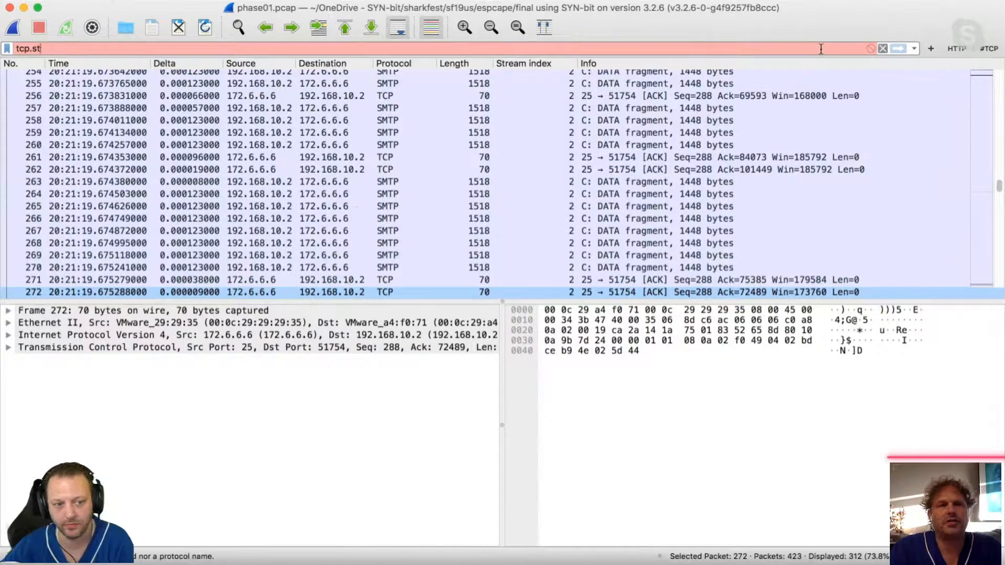
pyautogui.write('tls')
pyautogui.press('Return')
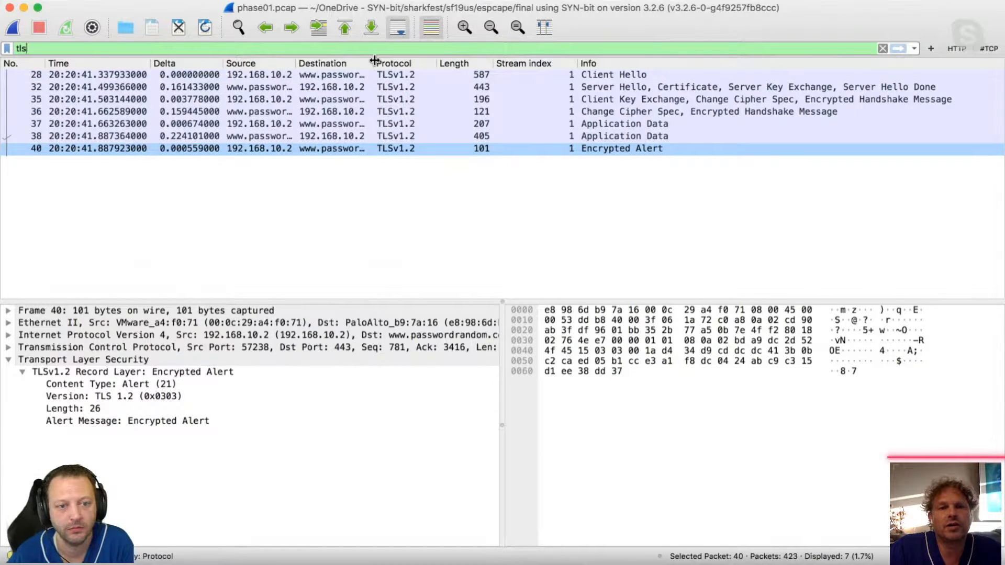
# Widen the Destination column to fit the full host name, and inspect Client Hello packet 28 and Application Data packet 37.
pyautogui.moveTo(374, 62); pyautogui.dragTo(429, 59)
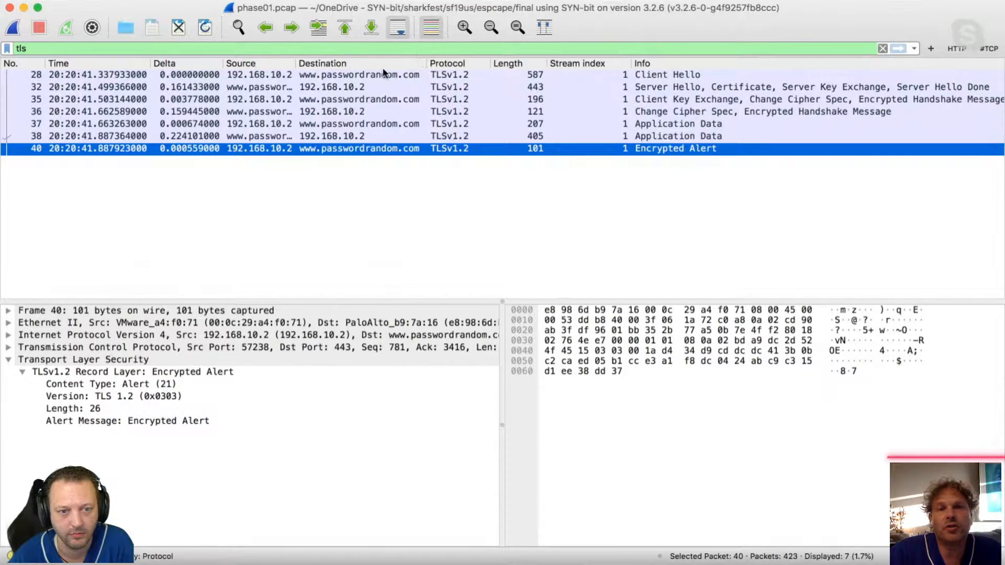
pyautogui.click(356, 74)
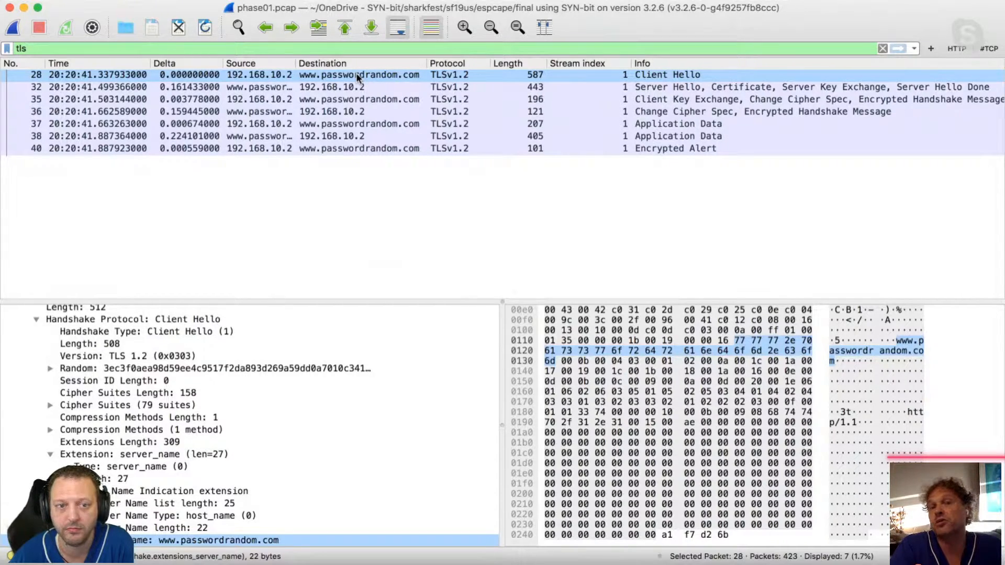
pyautogui.click(674, 125)
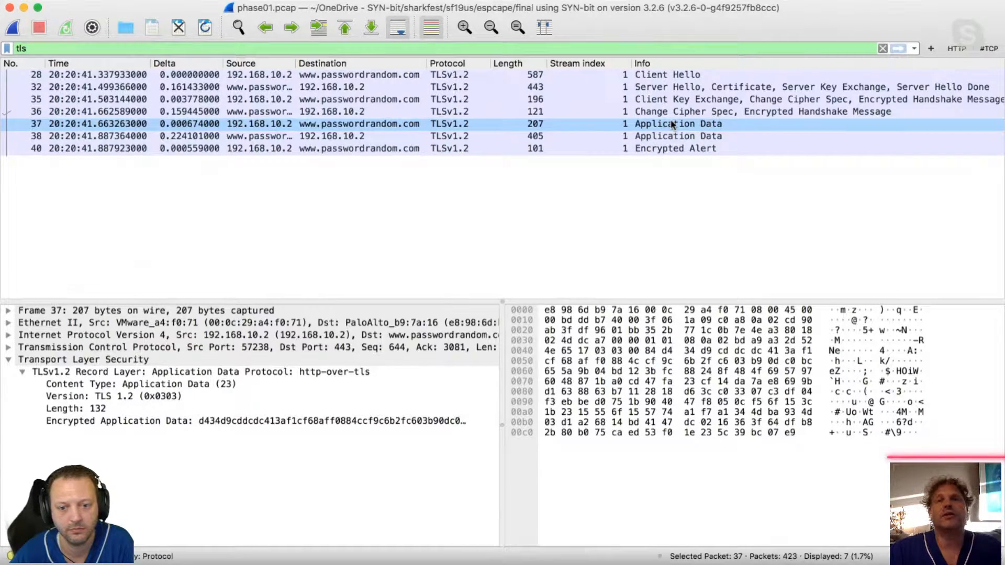
# Replace the tls display filter with tcp.stream==2 and apply it.
pyautogui.click(562, 50)
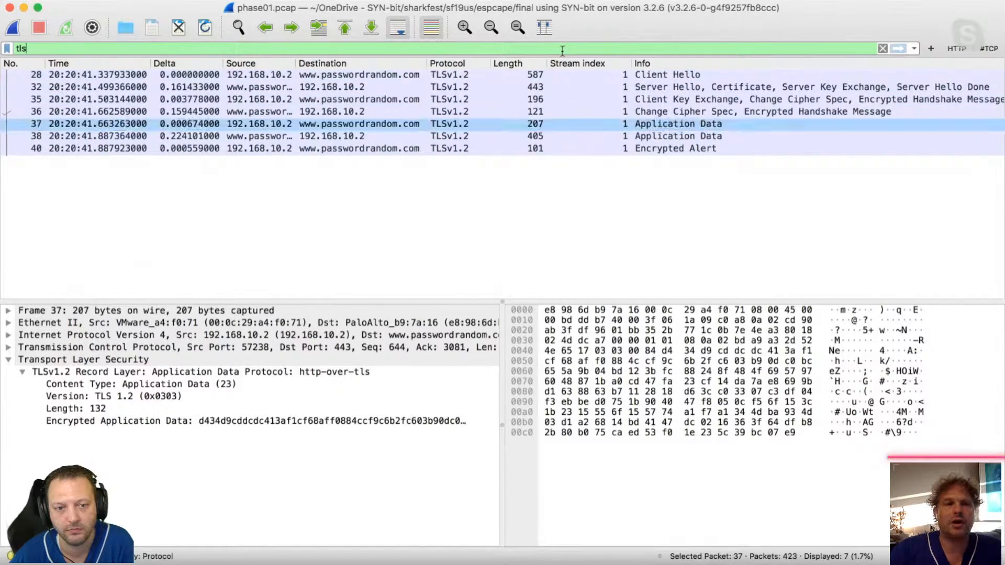
pyautogui.press('BackSpace')
pyautogui.press('BackSpace')
pyautogui.press('BackSpace')
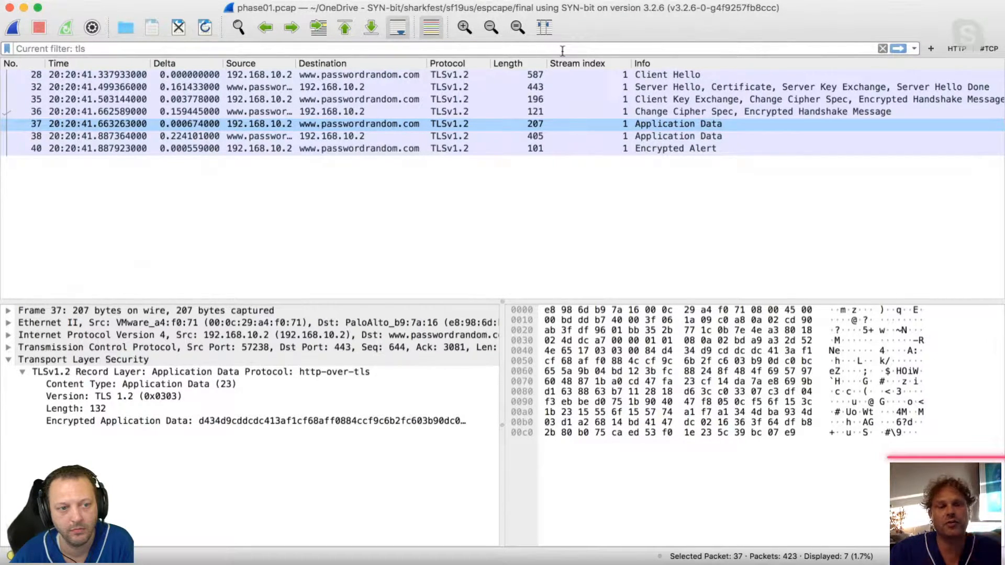
pyautogui.write('tcp.')
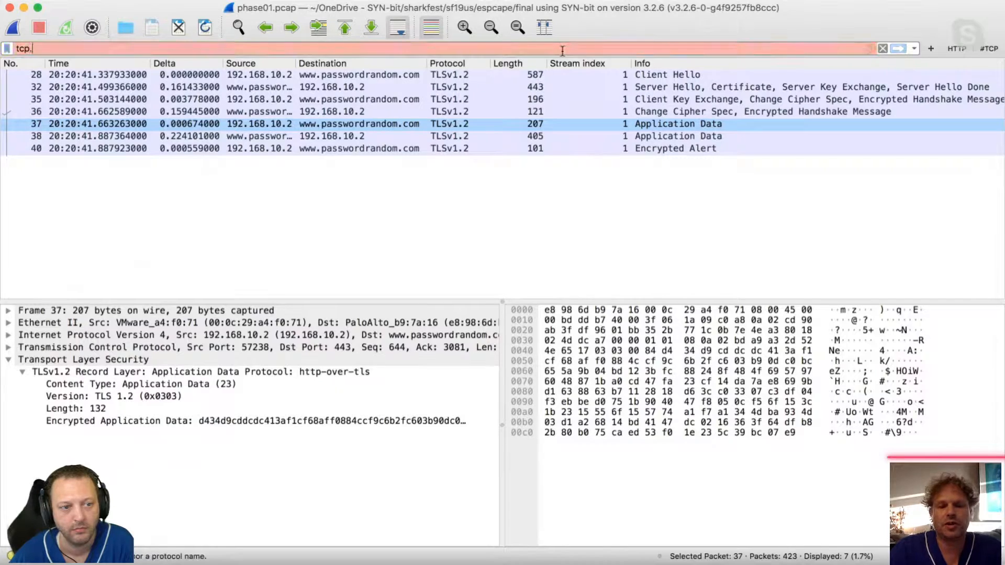
pyautogui.write('stream==')
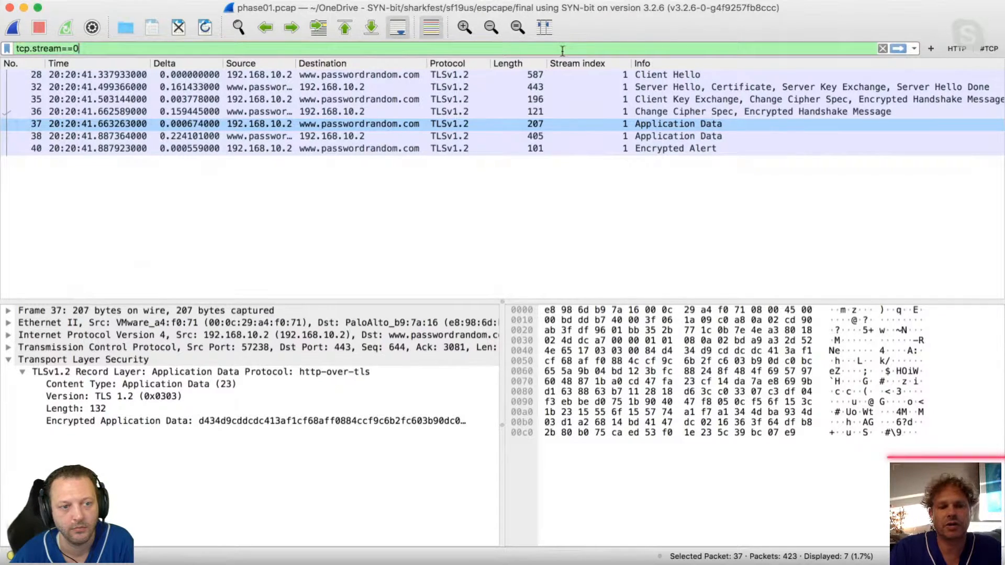
pyautogui.write('2')
pyautogui.press('Return')
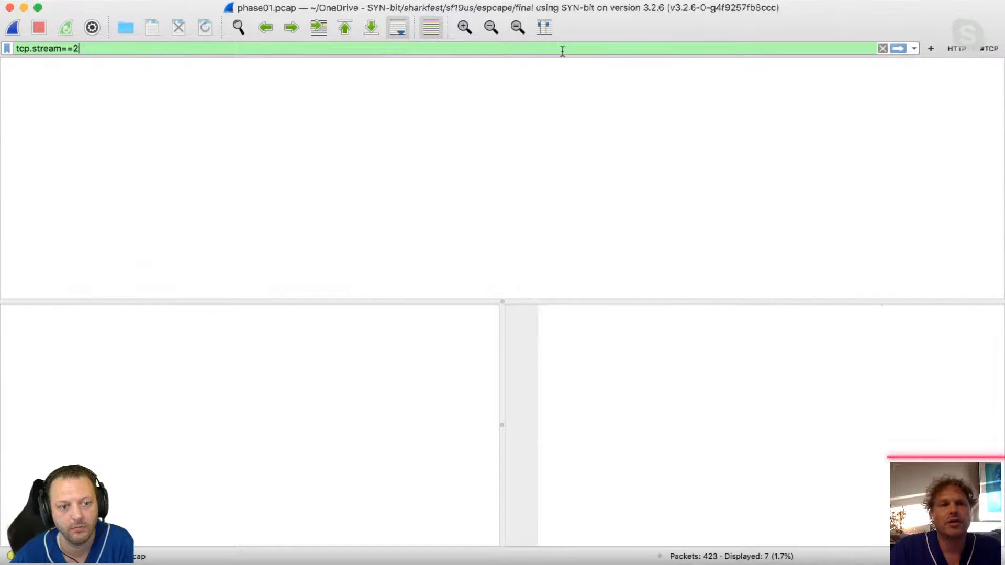
# Switch the applied stream filter to tcp.stream==1 and then to tcp.stream==0.
pyautogui.press('BackSpace')
pyautogui.write('1')
pyautogui.press('Return')
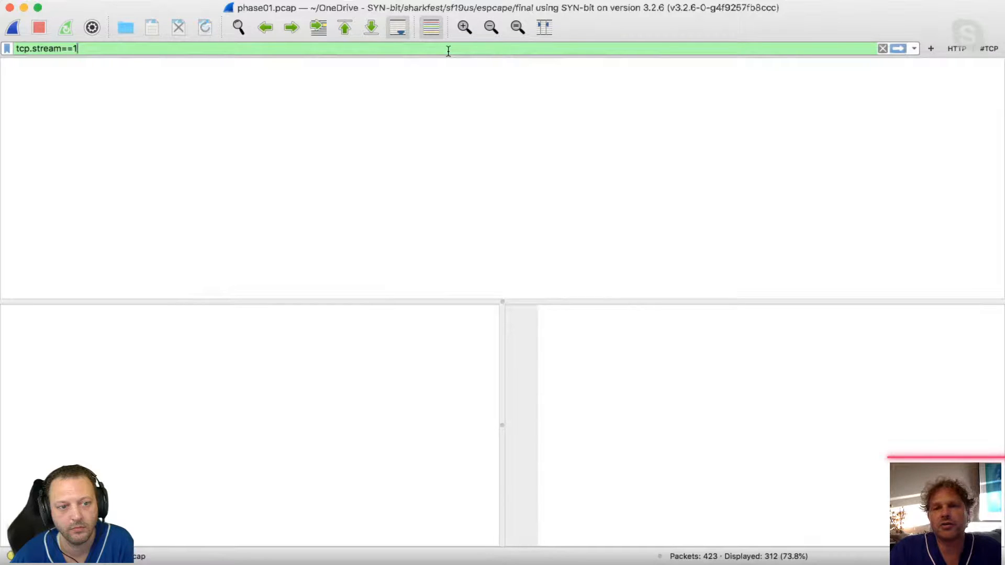
pyautogui.press('BackSpace')
pyautogui.write('0')
pyautogui.press('Return')
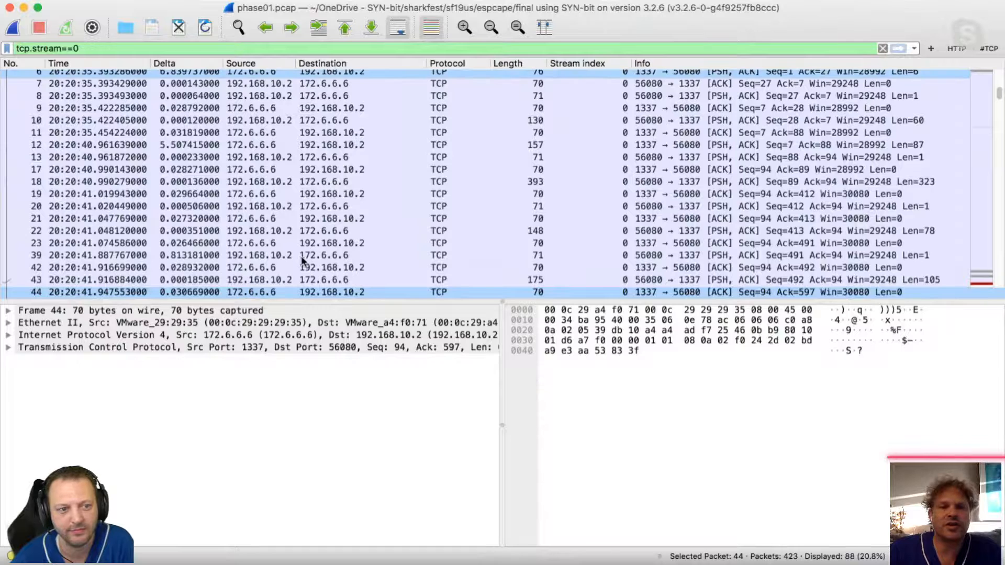
# Inspect packets 39 and 7 of stream 0, and narrow the applied filter to tcp.stream==0 && tcp.len>0.
pyautogui.click(324, 256)
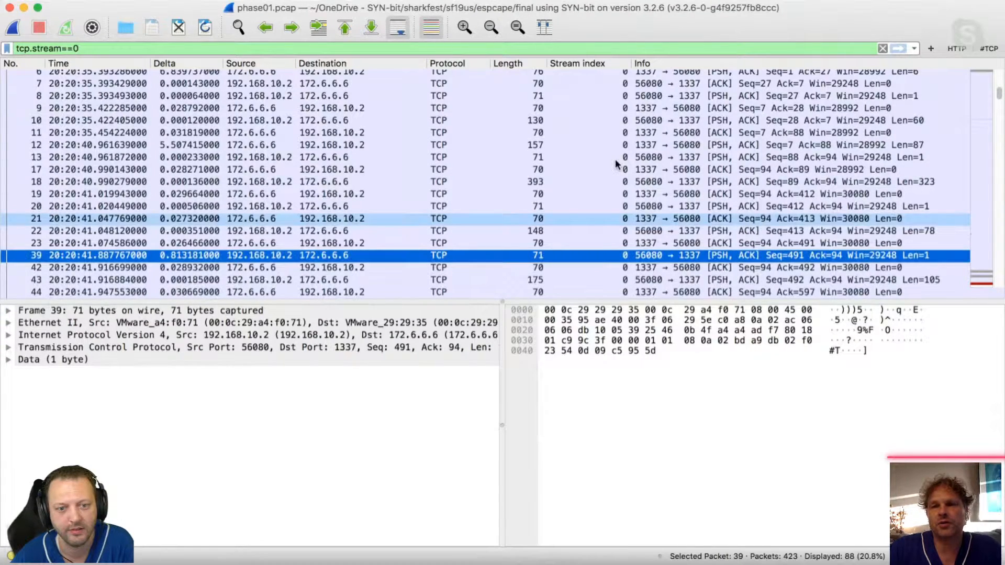
pyautogui.click(693, 85)
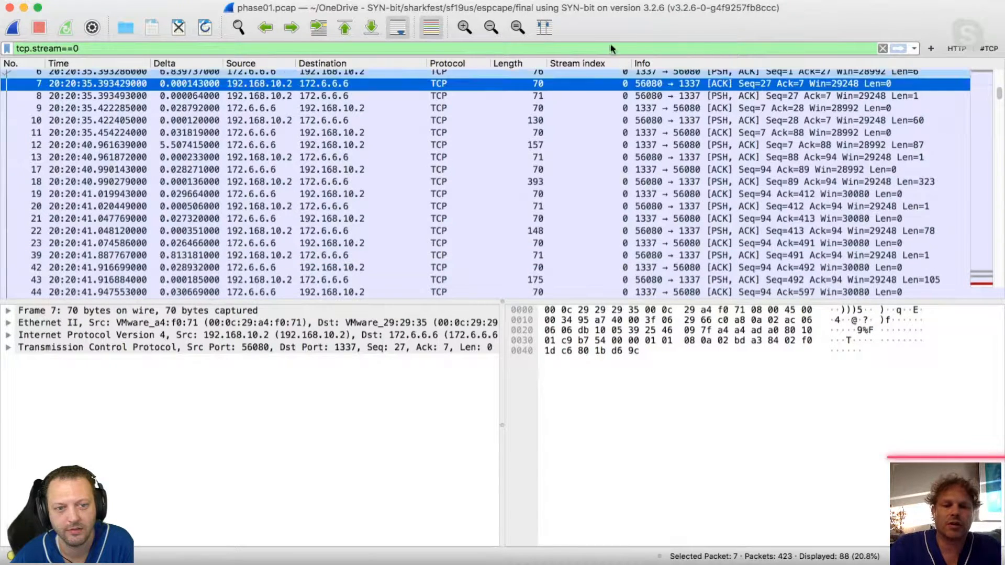
pyautogui.click(624, 46)
pyautogui.write('&& ')
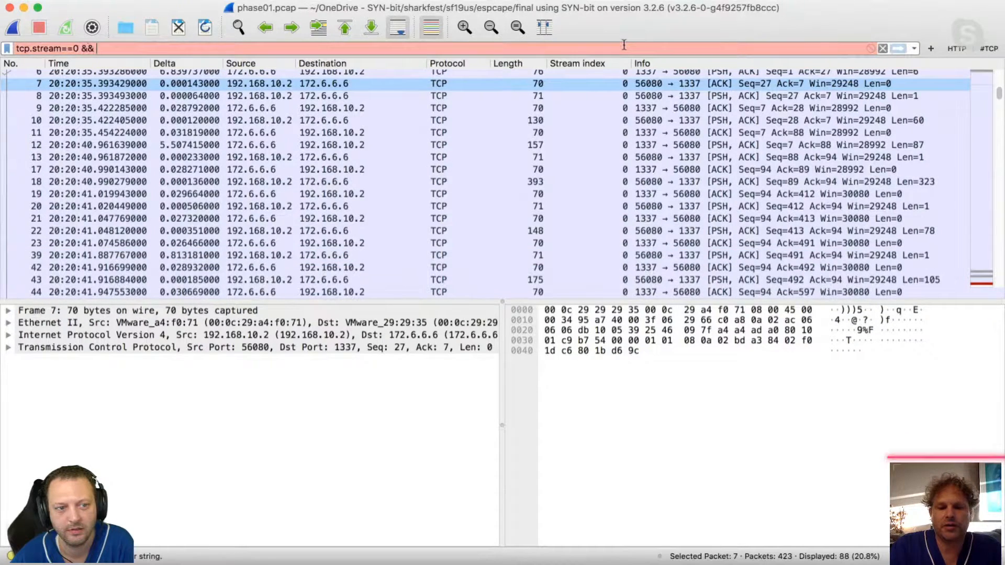
pyautogui.write('tcp.len>')
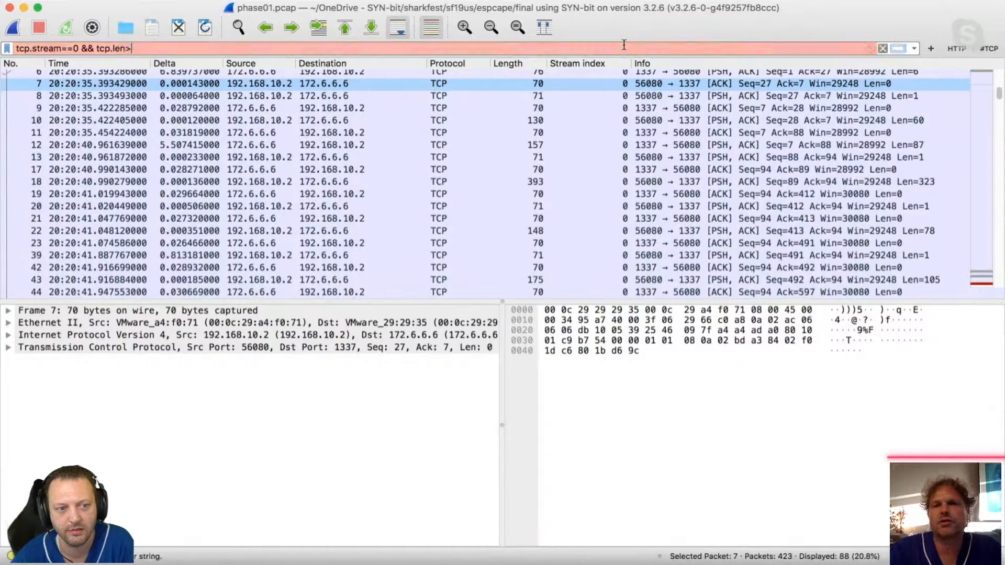
pyautogui.write('0')
pyautogui.press('Return')
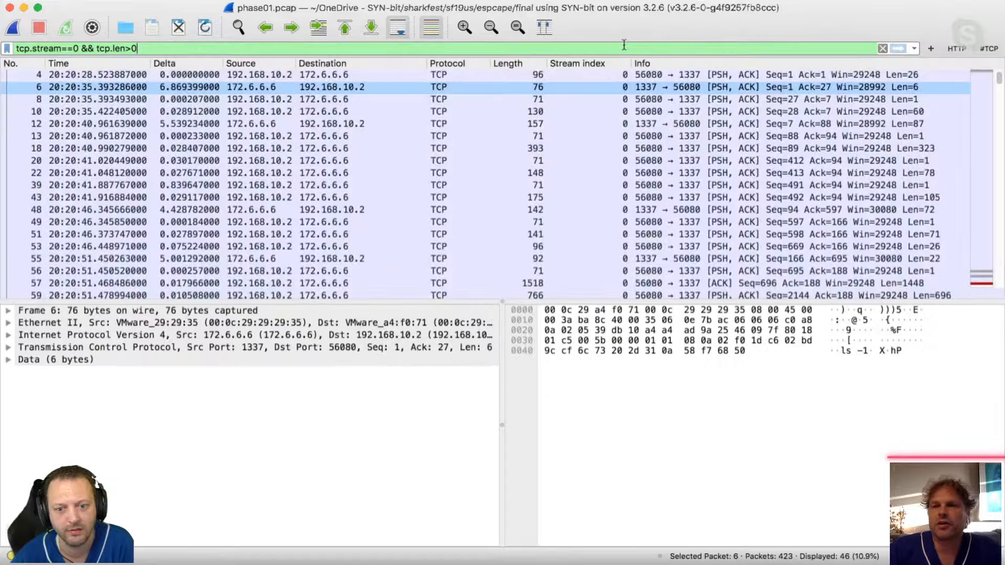
# Examine the payload bytes of the first data packets in the port 1337 conversation, from packet 4 through packet 12.
pyautogui.click(812, 76)
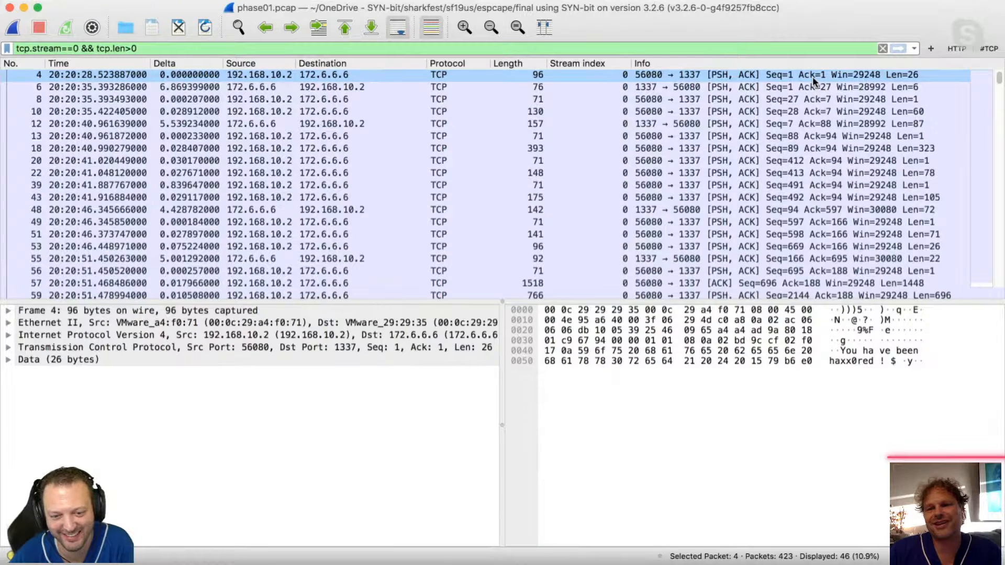
pyautogui.press('Down')
pyautogui.press('Down')
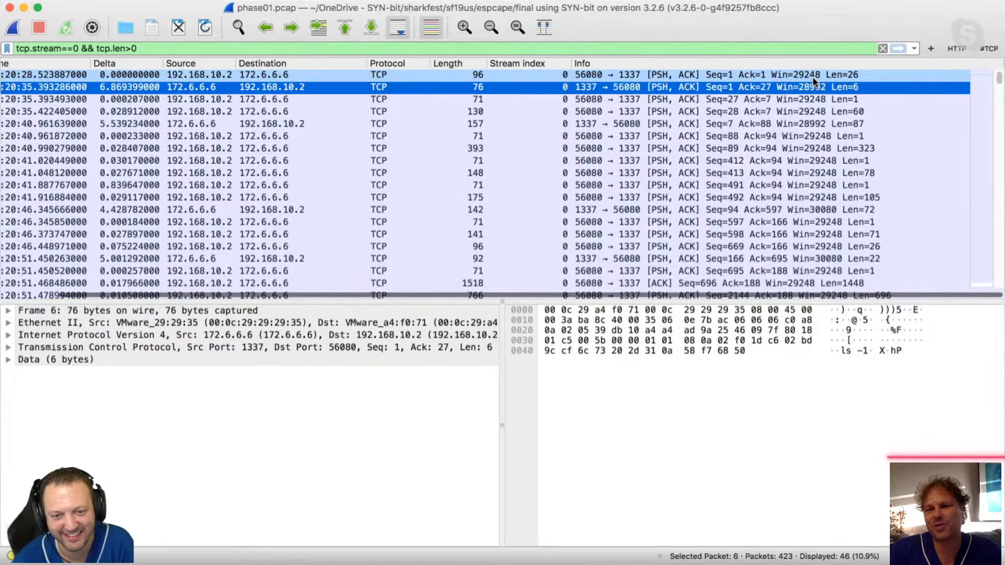
pyautogui.press('Down')
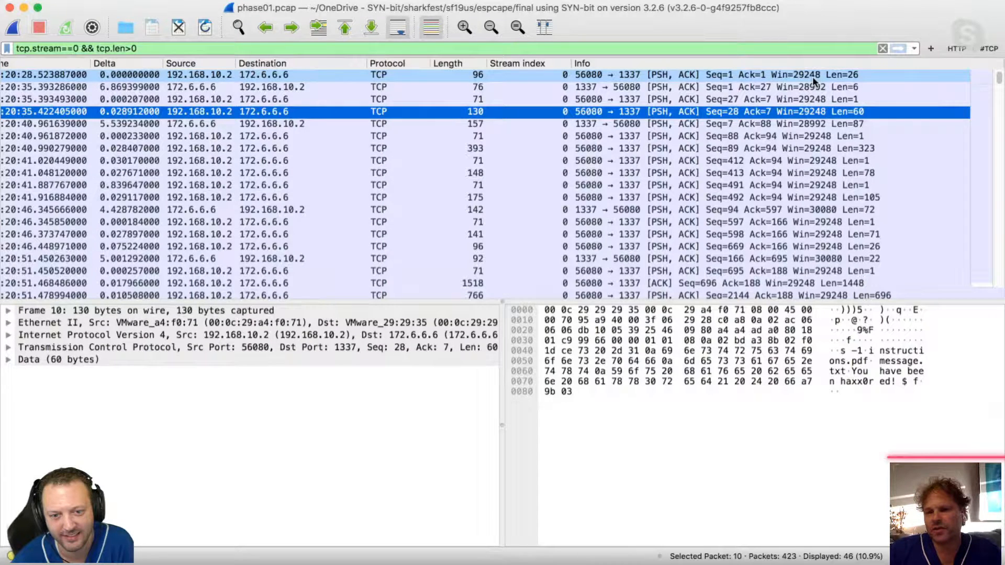
pyautogui.press('Down')
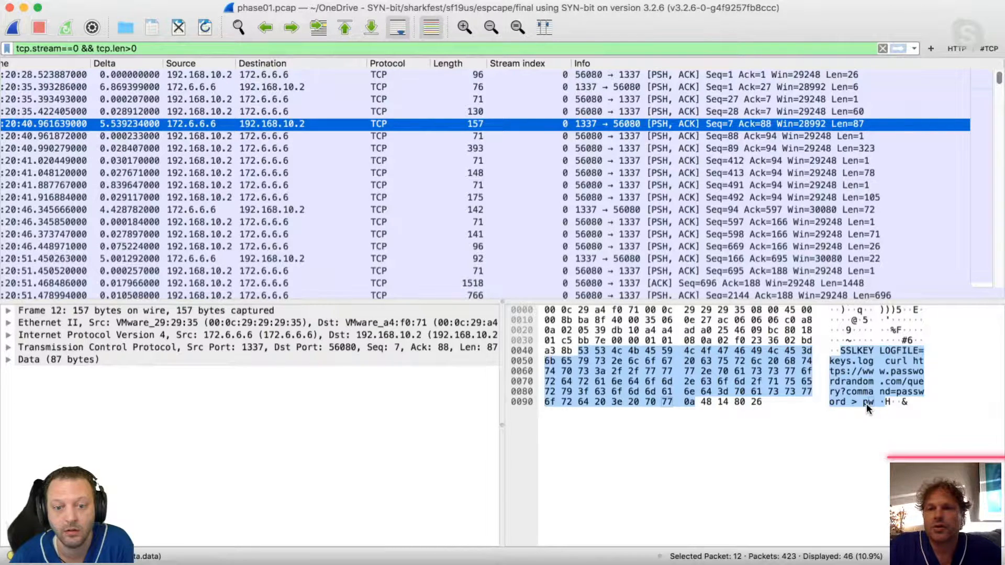
# Read the payloads of the following data packets one by one, from packet 13 through packet 48.
pyautogui.press('Down')
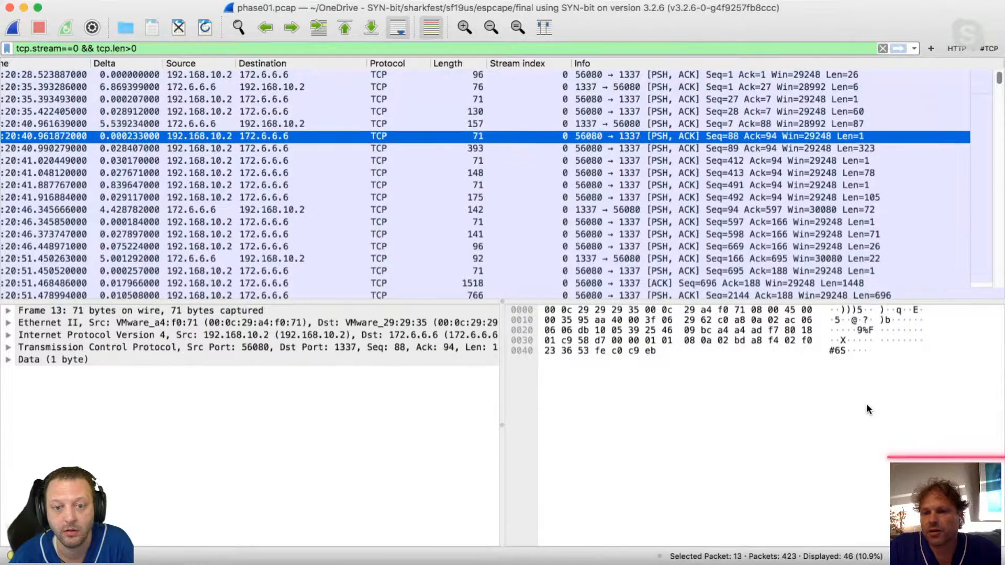
pyautogui.press('Up')
pyautogui.press('Down')
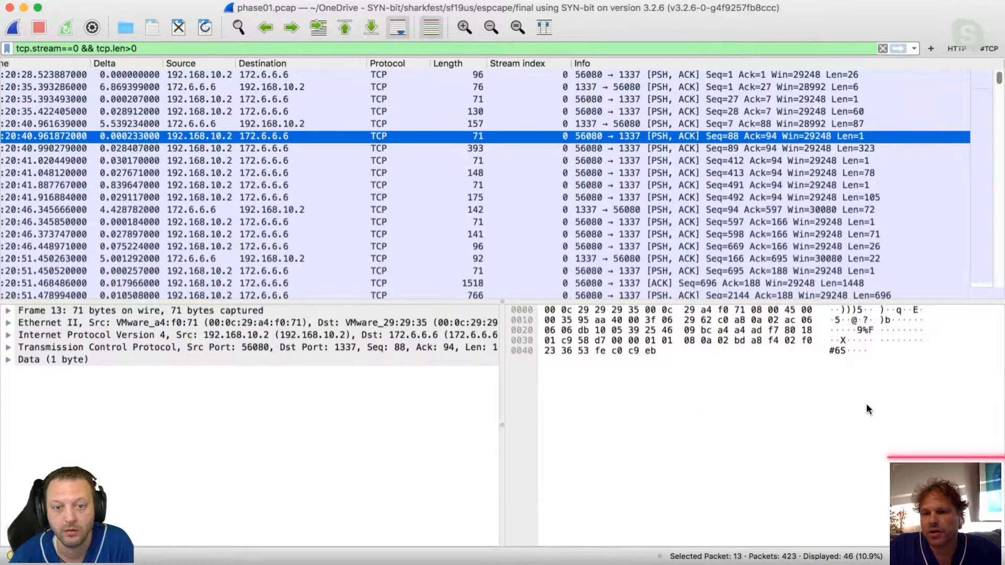
pyautogui.press('Down')
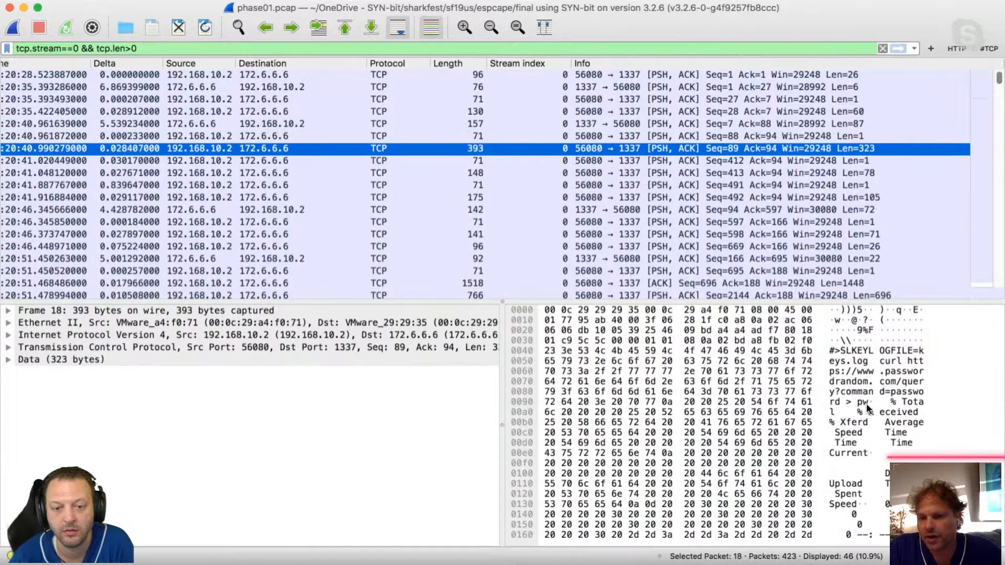
pyautogui.press('Down')
pyautogui.press('Down')
pyautogui.press('Down')
pyautogui.press('Down')
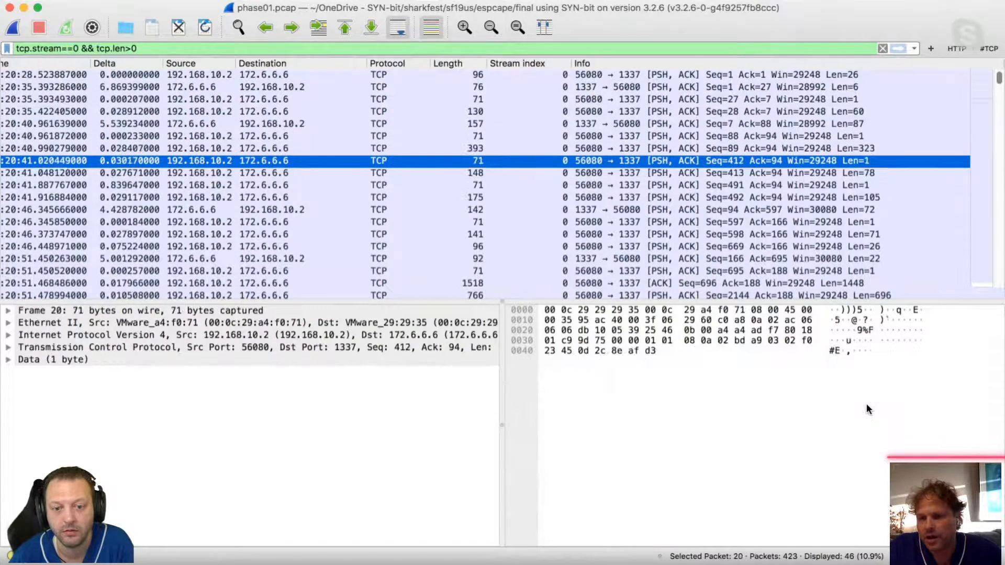
pyautogui.press('Down')
pyautogui.press('Down')
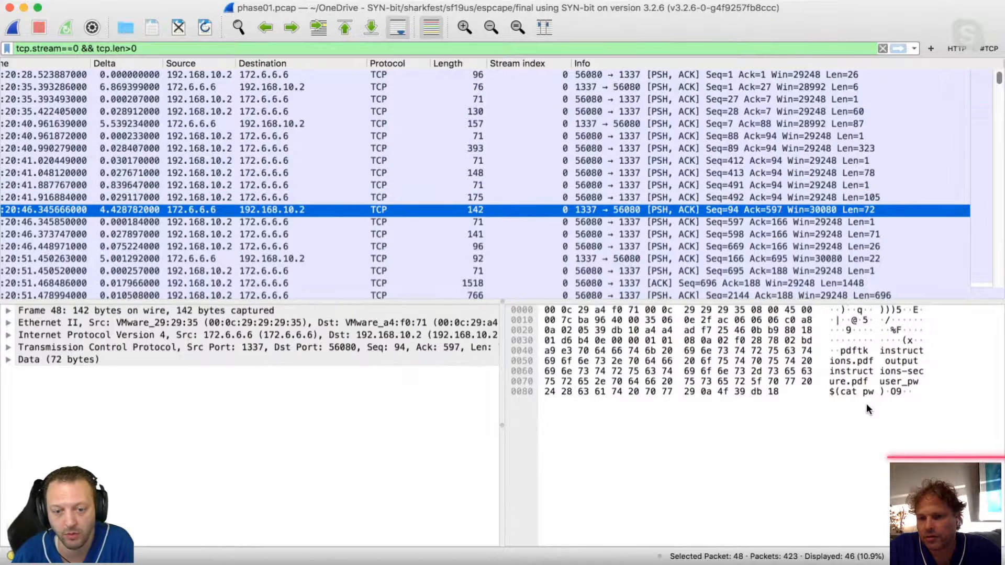
# Continue through the data packets from packet 51 to packet 57, and examine the 1448-byte payload of packet 57.
pyautogui.press('Down')
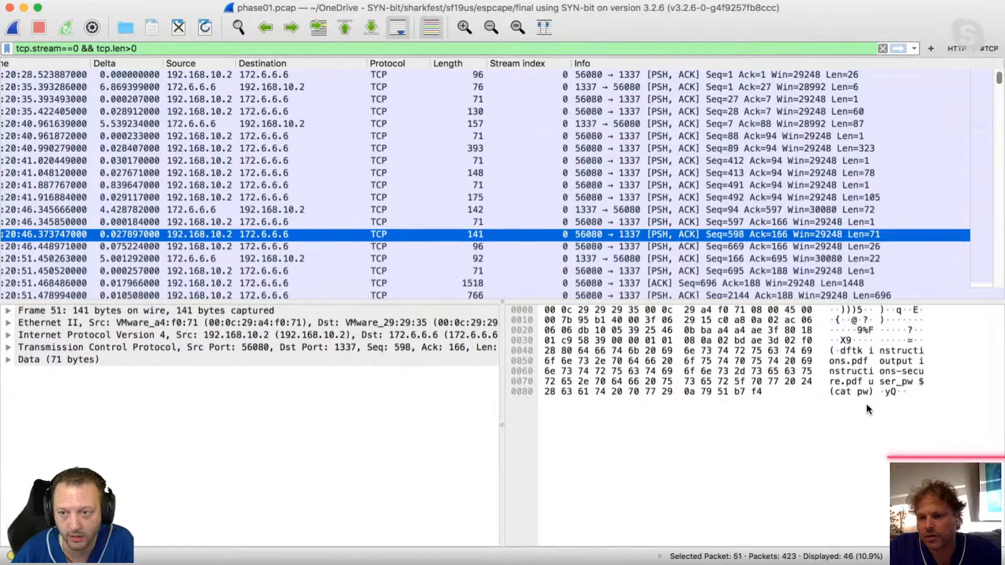
pyautogui.press('Down')
pyautogui.press('Down')
pyautogui.press('Down')
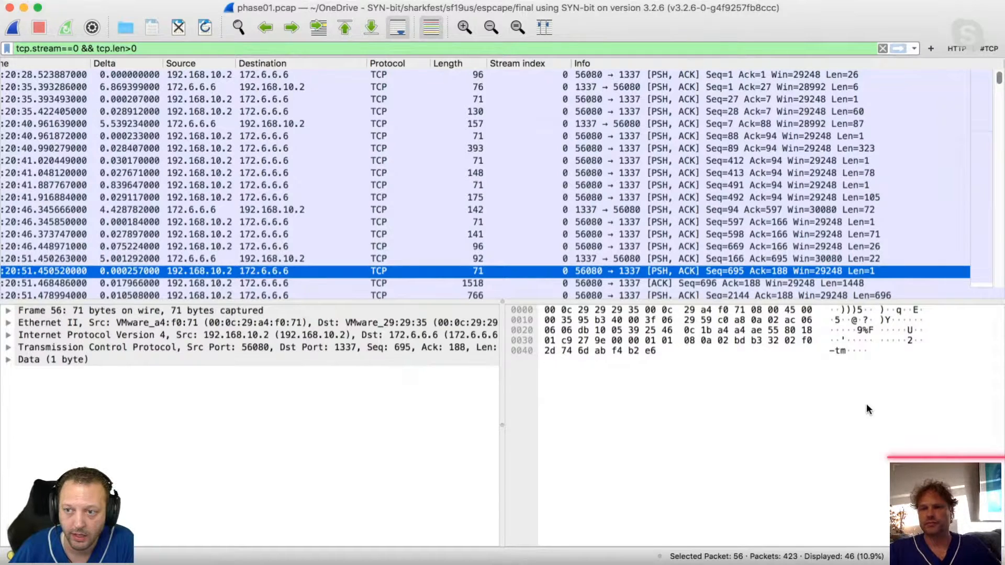
pyautogui.press('Down')
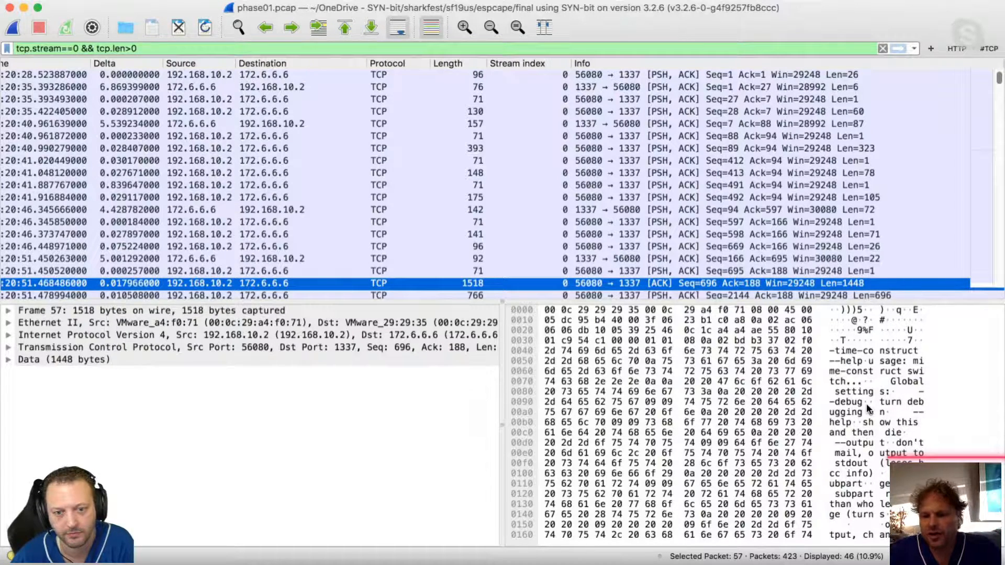
pyautogui.click(865, 403)
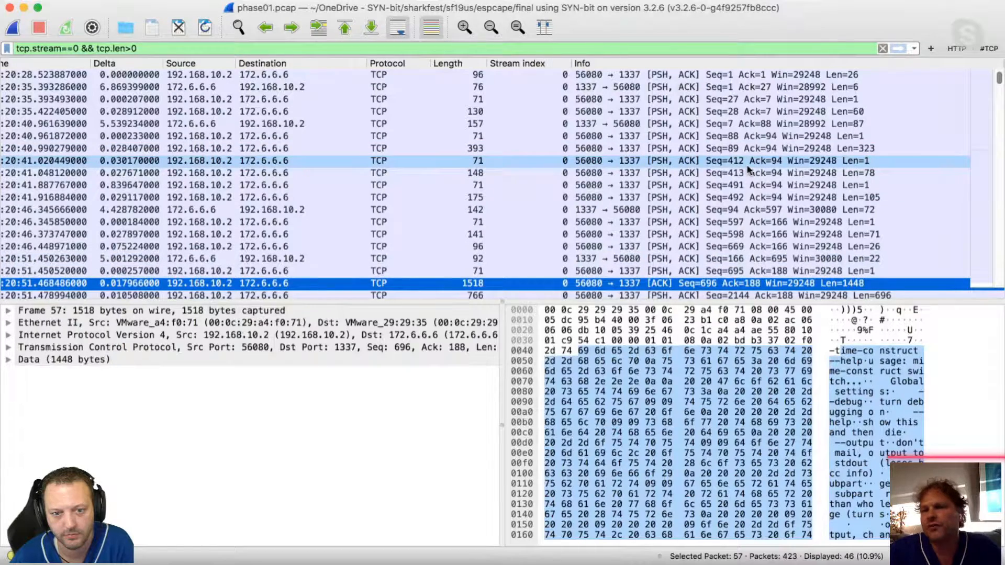
pyautogui.click(773, 369)
pyautogui.click(772, 283)
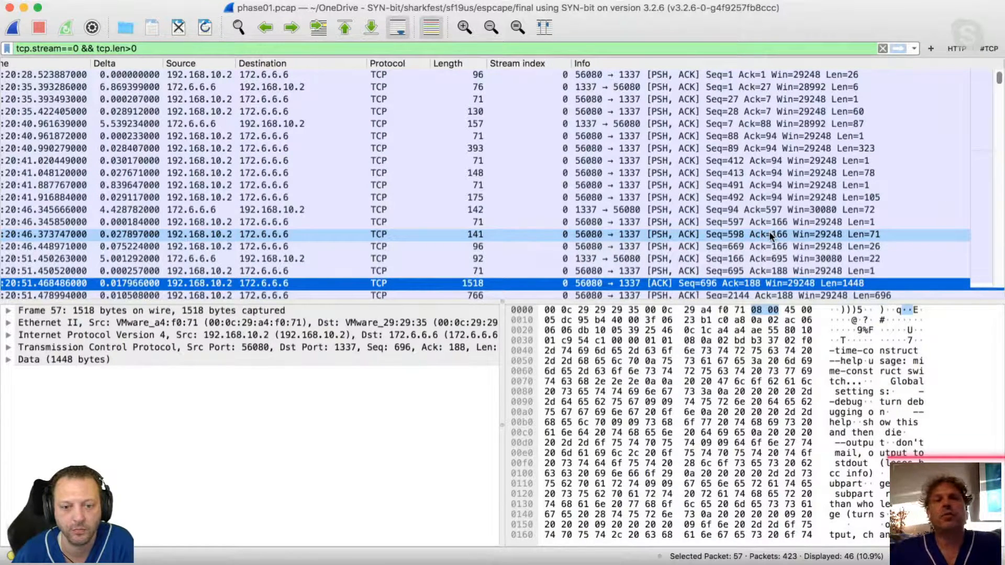
# Search the capture's TCP packets by replacing the display filter with tcp contains secret and applying it.
pyautogui.tripleClick(182, 46)
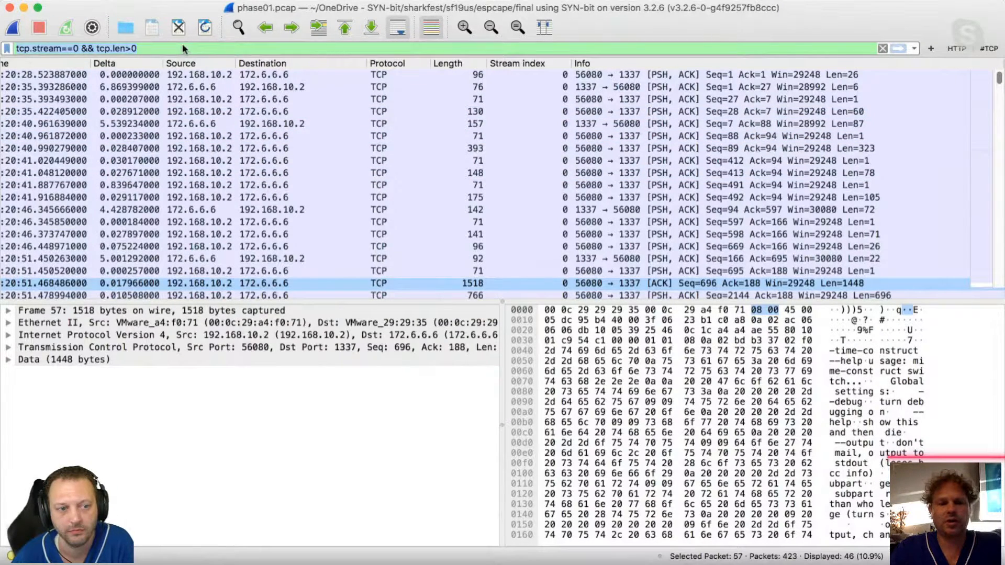
pyautogui.write('tcp contains ')
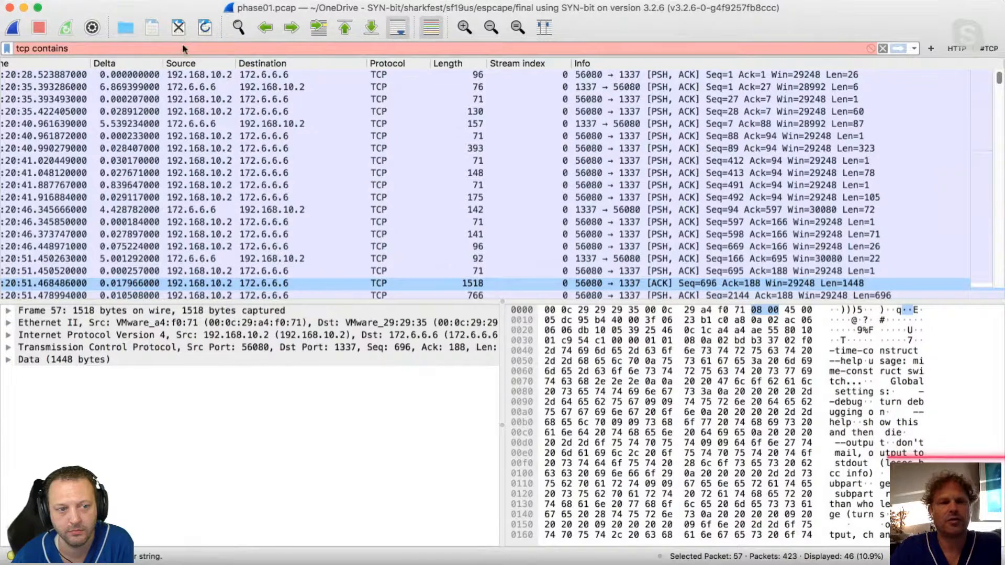
pyautogui.write('secret')
pyautogui.press('Return')
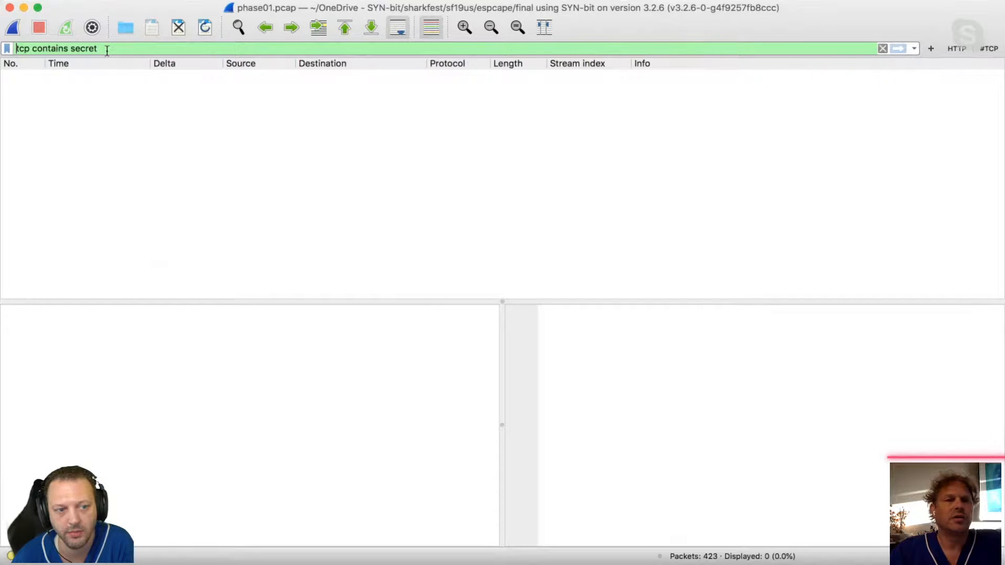
# Change the search word in the contains filter to uppercase SECRET and apply it.
pyautogui.tripleClick(78, 51)
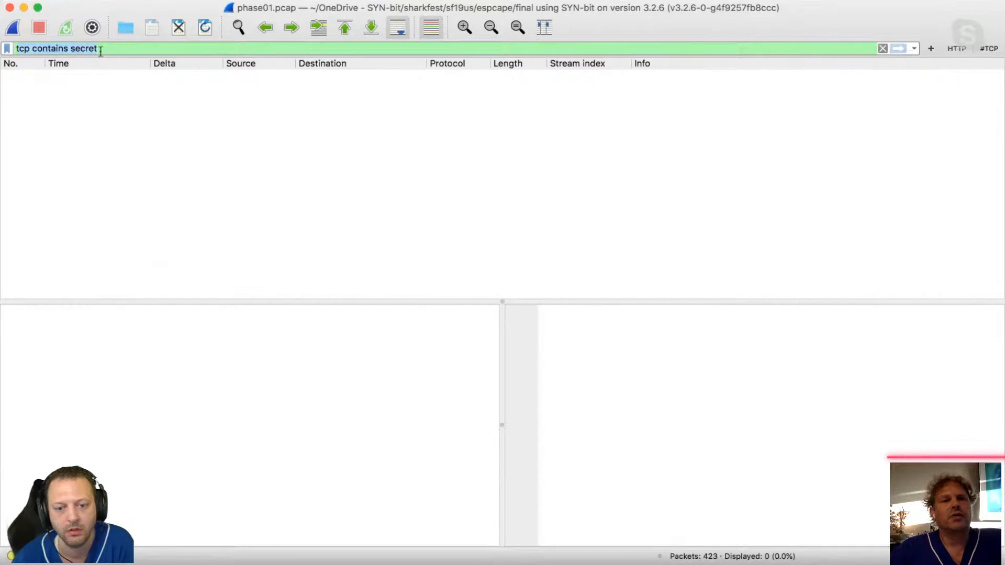
pyautogui.doubleClick(86, 51)
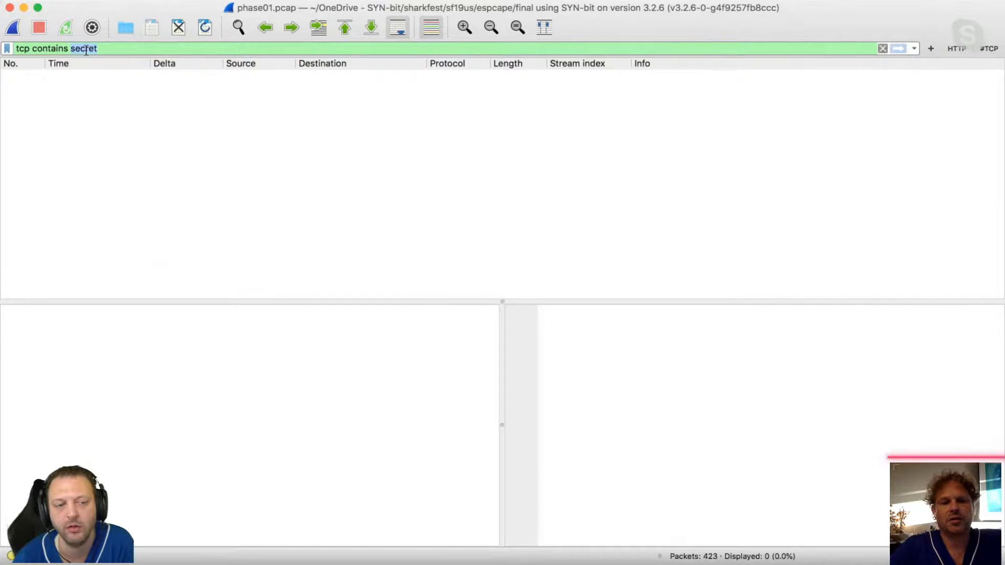
pyautogui.write('SECRET')
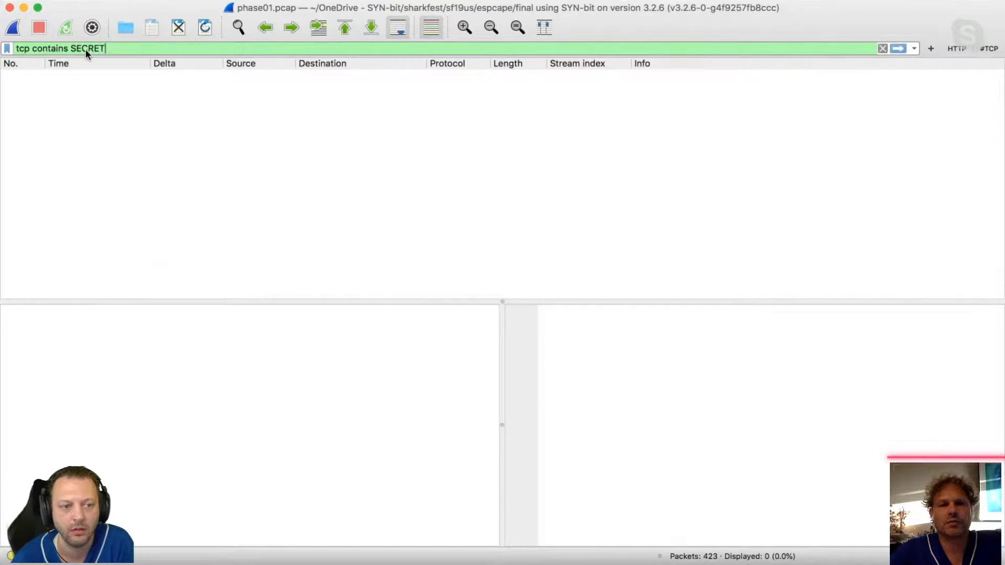
pyautogui.press('Return')
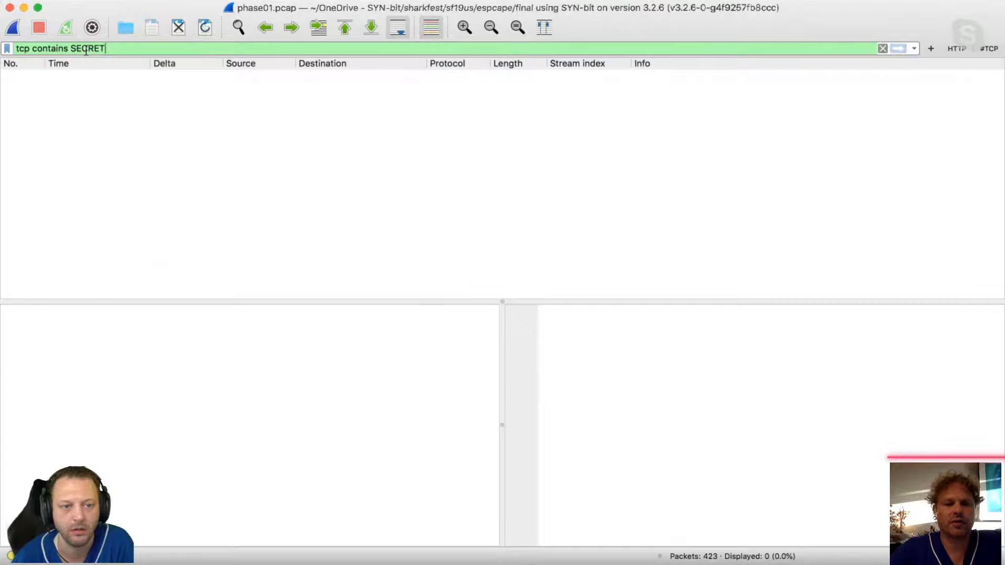
# Change the search word in the tcp contains filter to SECURE.
pyautogui.doubleClick(83, 50)
pyautogui.write('SEC')
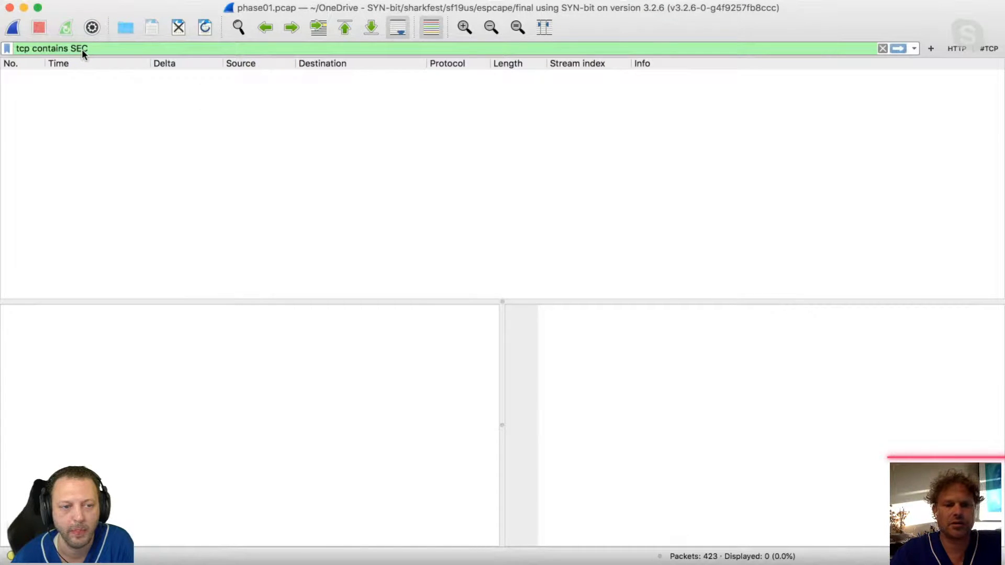
pyautogui.write('URE')
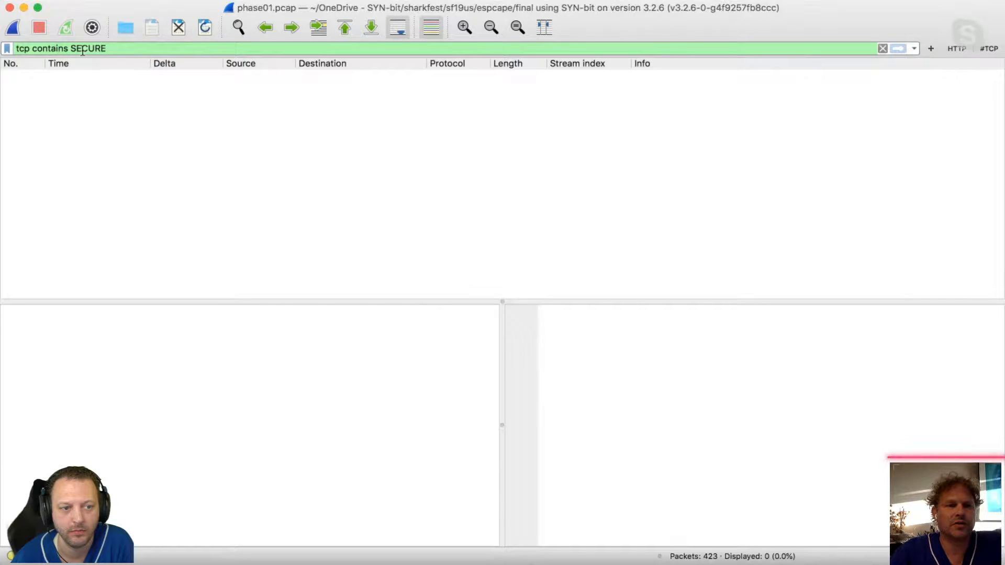
# Change the search word in the tcp contains display filter to X- and apply it.
pyautogui.press('BackSpace')
pyautogui.press('BackSpace')
pyautogui.press('BackSpace')
pyautogui.press('BackSpace')
pyautogui.press('BackSpace')
pyautogui.press('BackSpace')
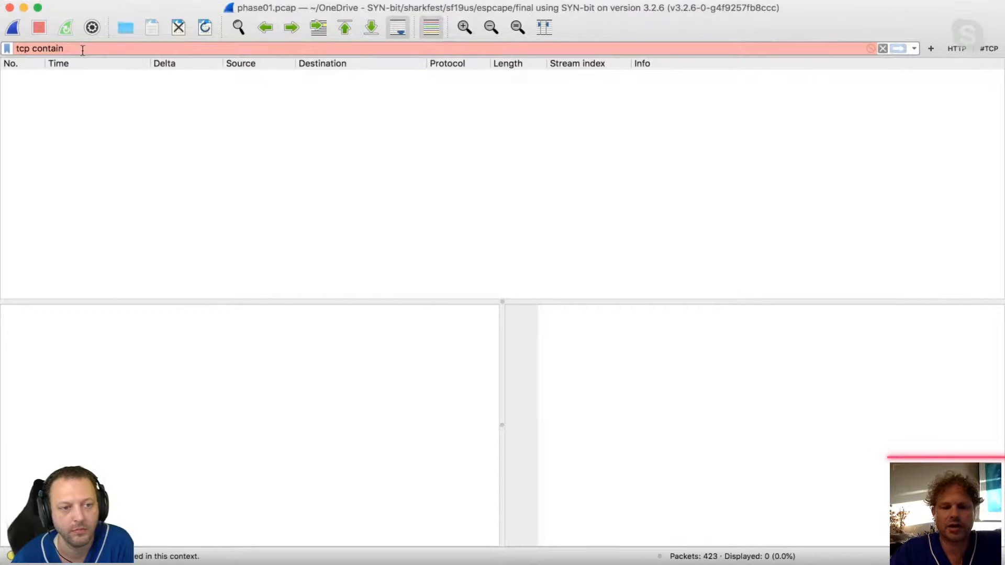
pyautogui.write('X-')
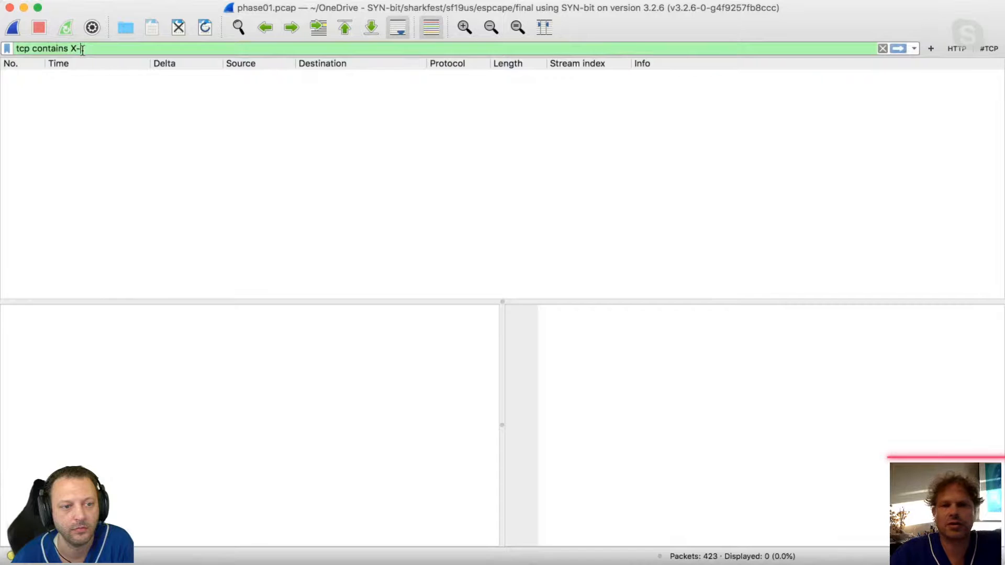
pyautogui.press('Return')
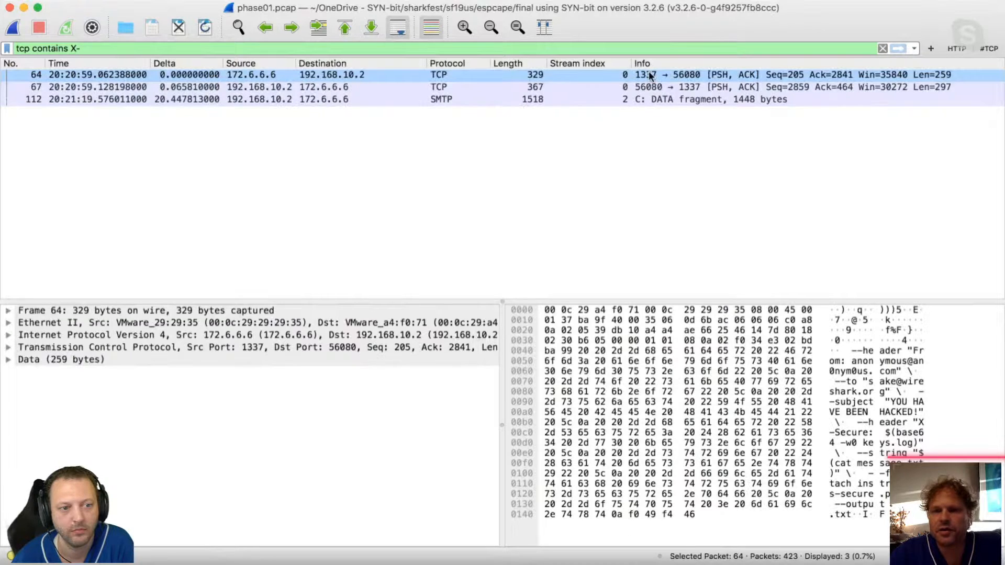
# Examine the payload bytes of packet 64 and of SMTP packet 112, including the X-Secure header.
pyautogui.click(650, 76)
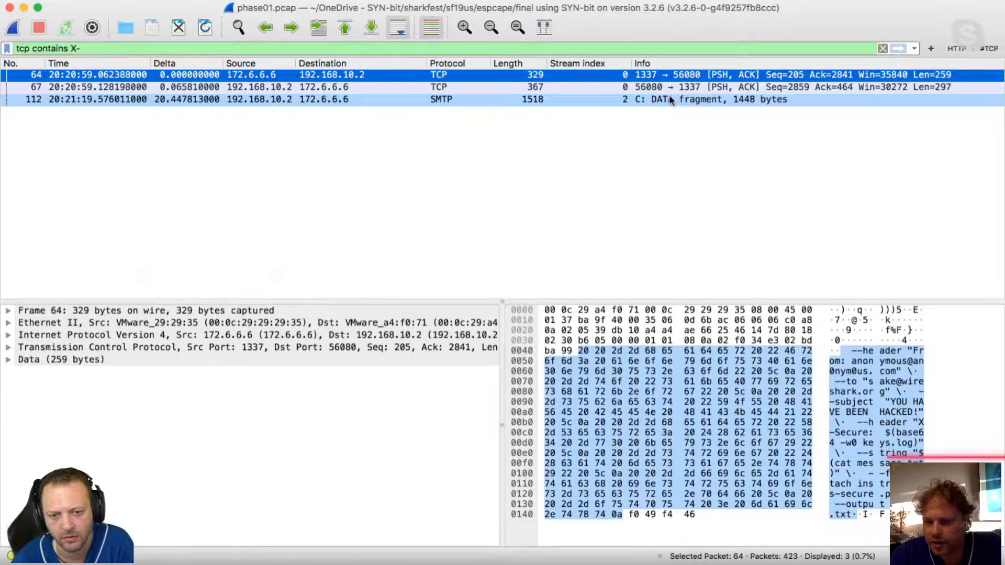
pyautogui.click(670, 100)
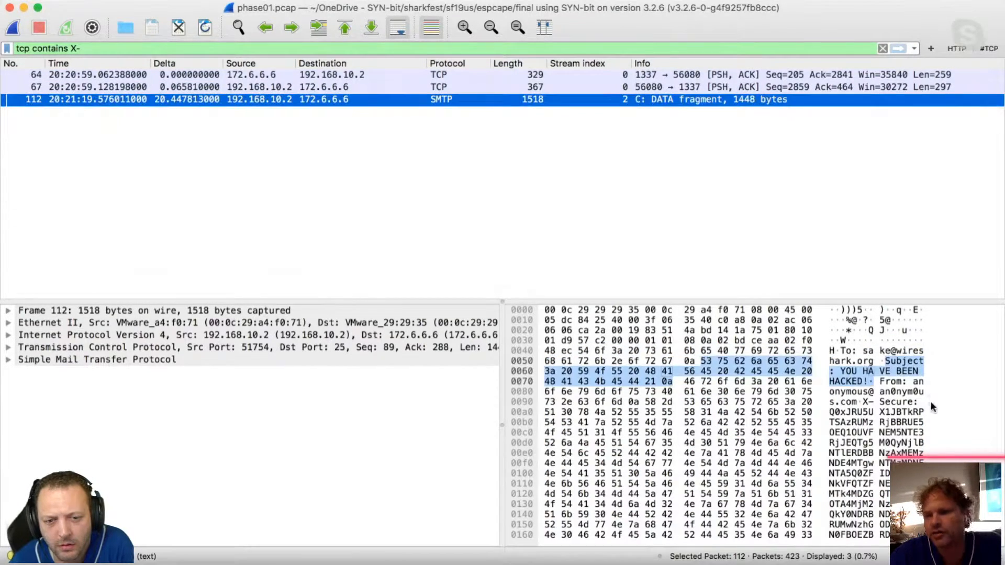
pyautogui.scroll(-1, 914, 402)
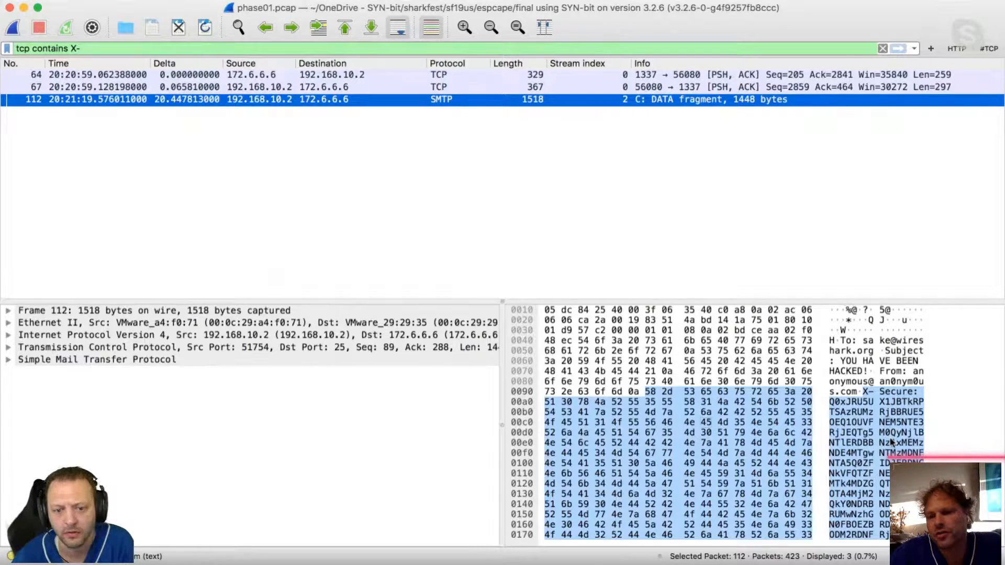
pyautogui.scroll(-1, 893, 443)
pyautogui.scroll(-2, 893, 442)
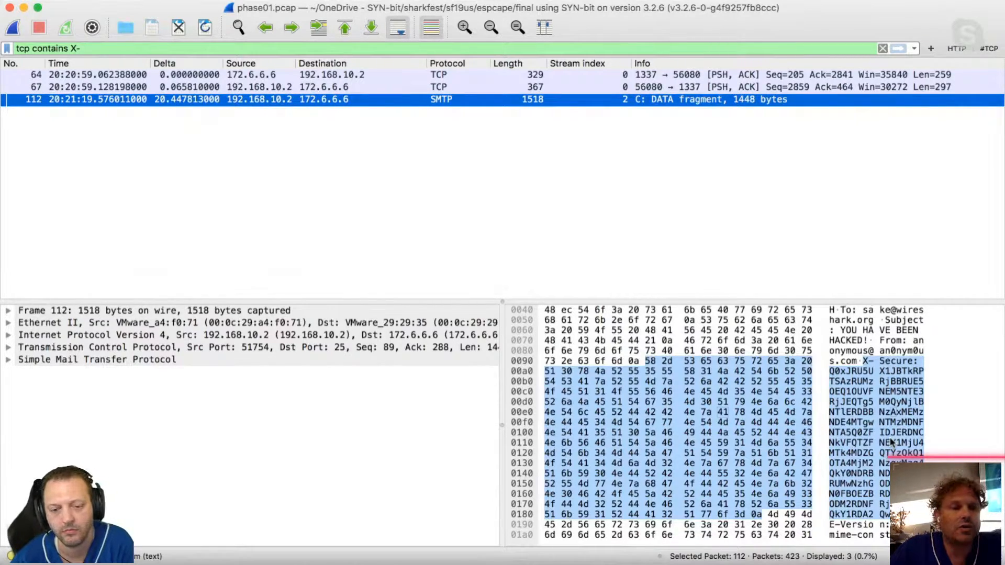
# Expand packet 112's Simple Mail Transfer Protocol details and line-based text data, and select the X-Secure header line.
pyautogui.click(9, 360)
pyautogui.click(22, 372)
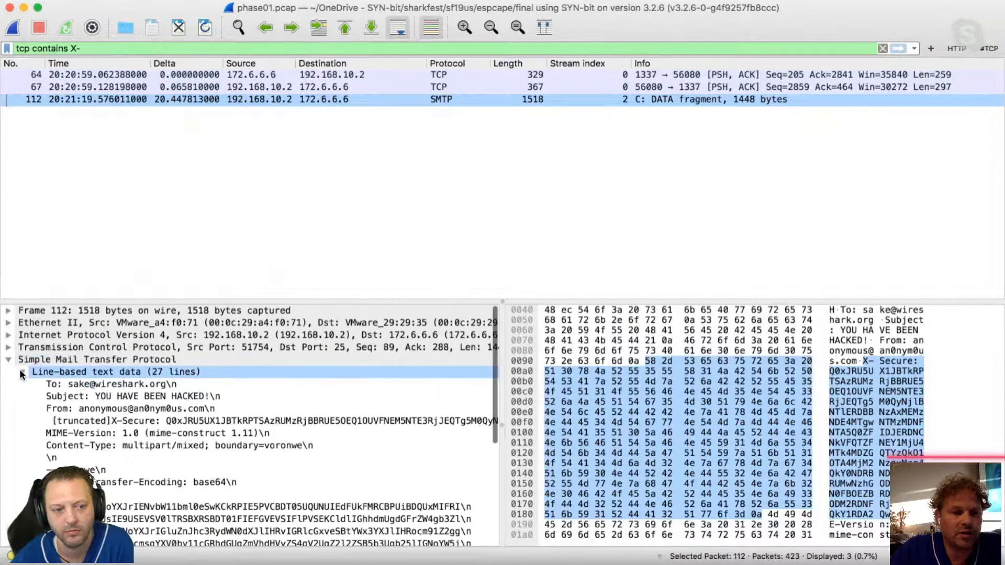
pyautogui.click(134, 409)
pyautogui.click(132, 422)
pyautogui.click(131, 434)
pyautogui.click(144, 421)
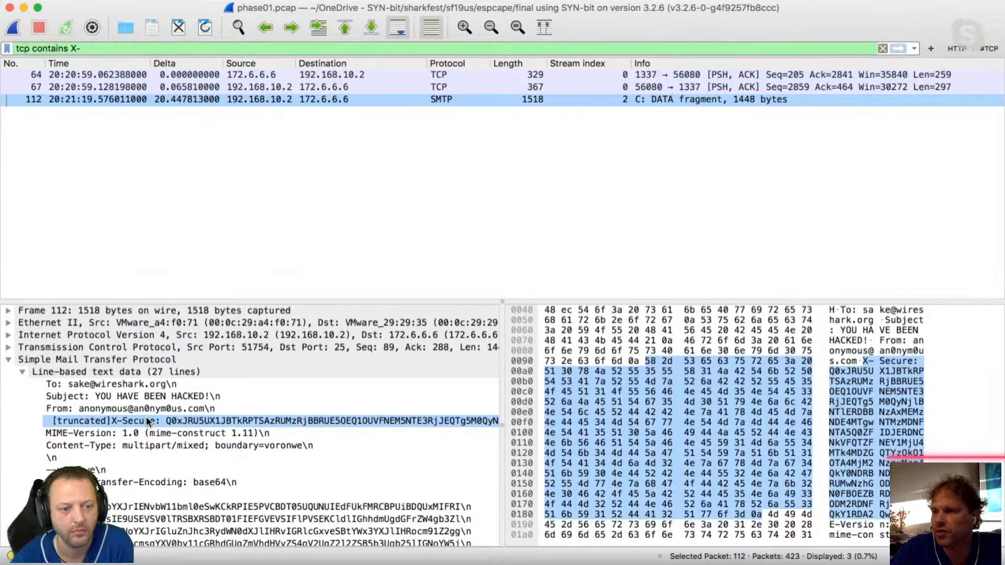
pyautogui.click(148, 421)
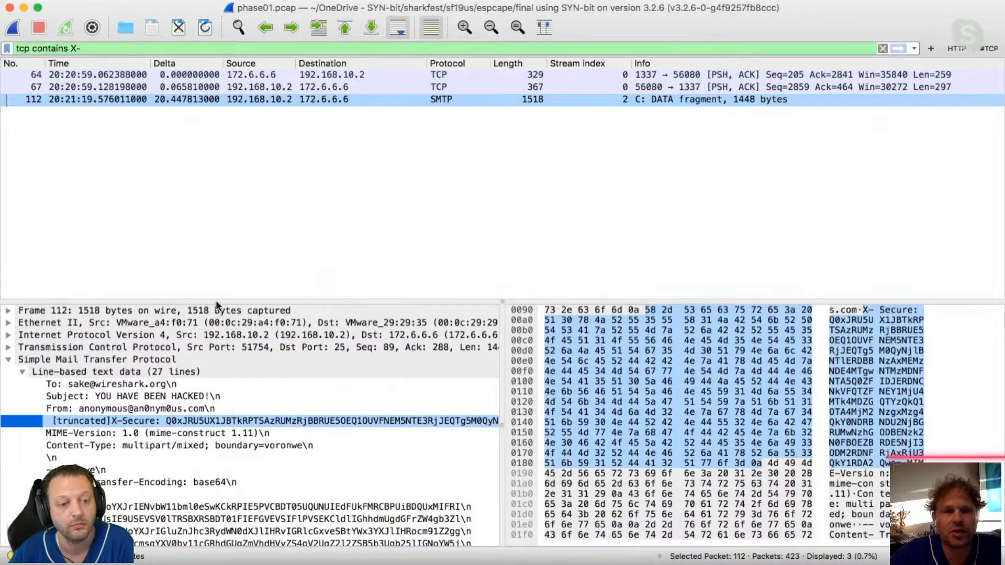
pyautogui.press('super+Tab')
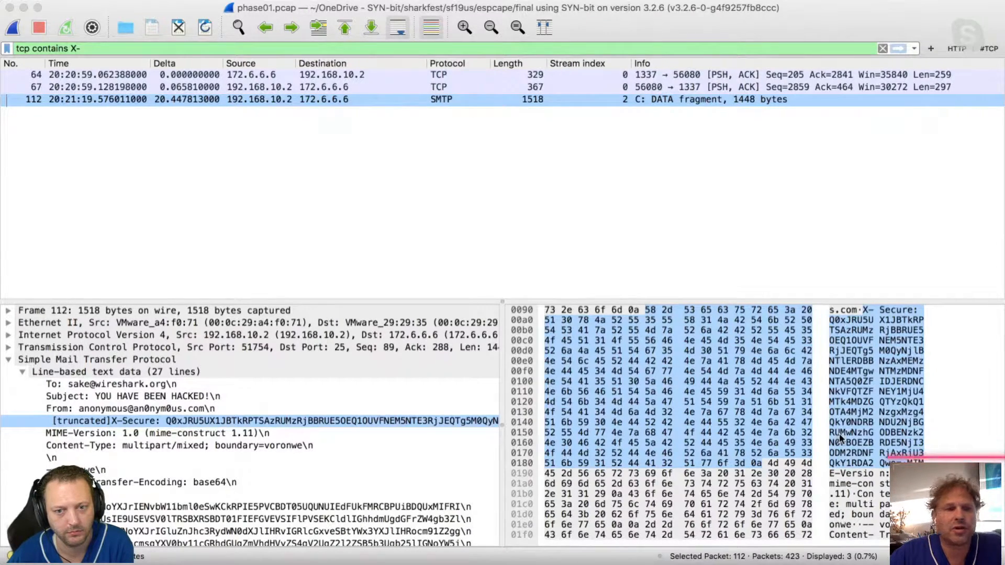
pyautogui.press('super+Tab')
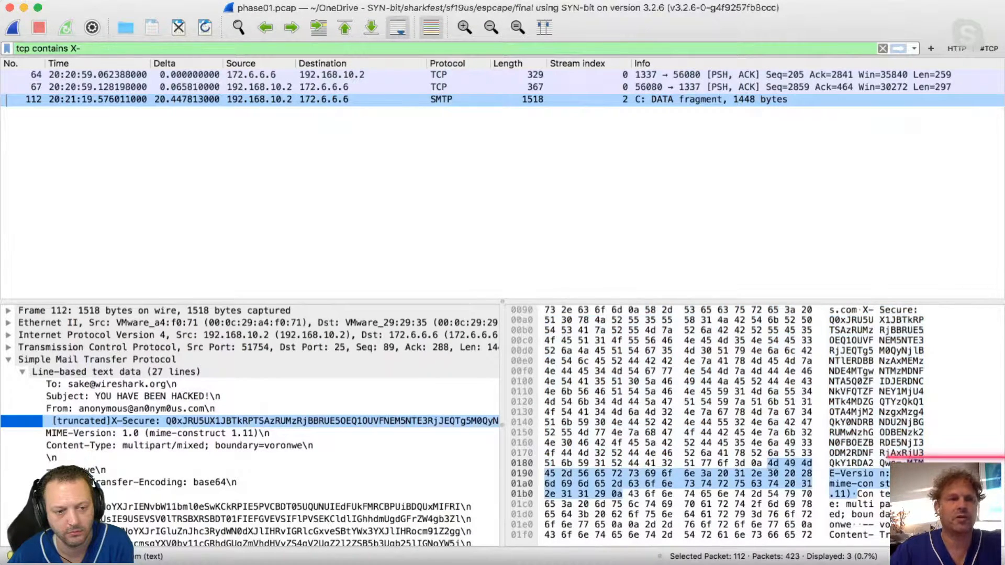
# Replace the display filter with tls and apply it.
pyautogui.click(323, 49)
pyautogui.press('BackSpace')
pyautogui.press('BackSpace')
pyautogui.press('BackSpace')
pyautogui.press('BackSpace')
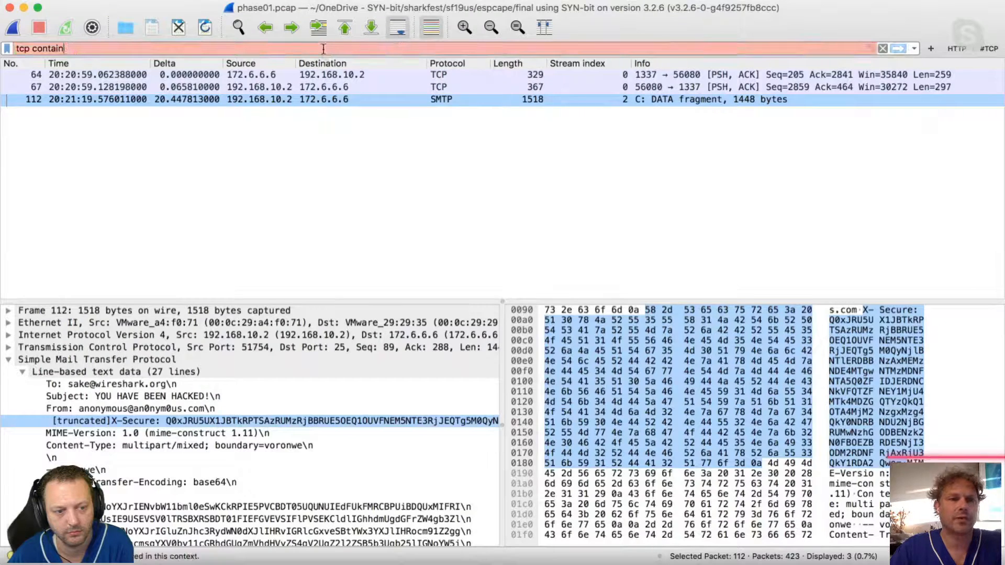
pyautogui.press('BackSpace')
pyautogui.press('BackSpace')
pyautogui.press('BackSpace')
pyautogui.press('BackSpace')
pyautogui.press('BackSpace')
pyautogui.press('BackSpace')
pyautogui.press('BackSpace')
pyautogui.press('BackSpace')
pyautogui.press('BackSpace')
pyautogui.press('BackSpace')
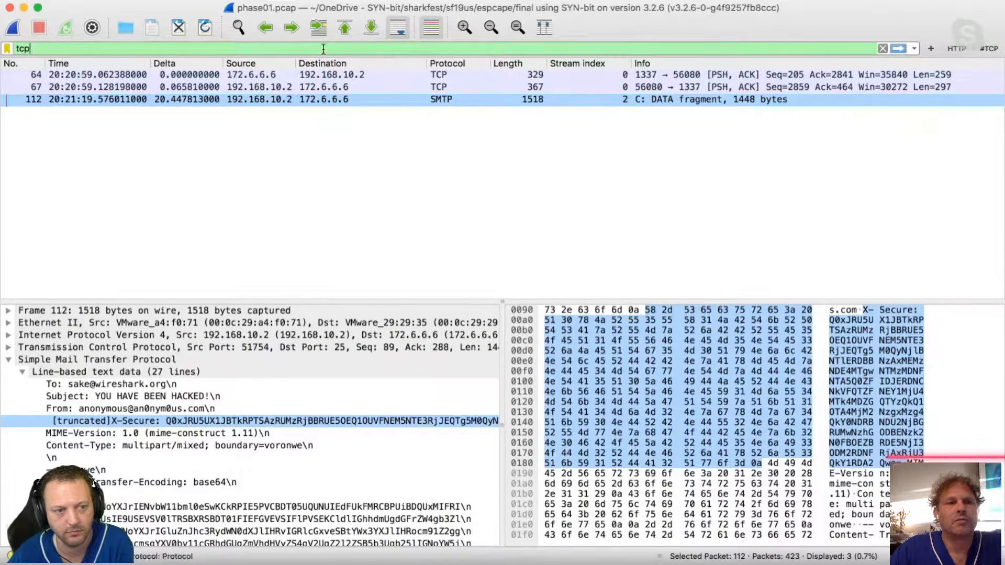
pyautogui.write('tls')
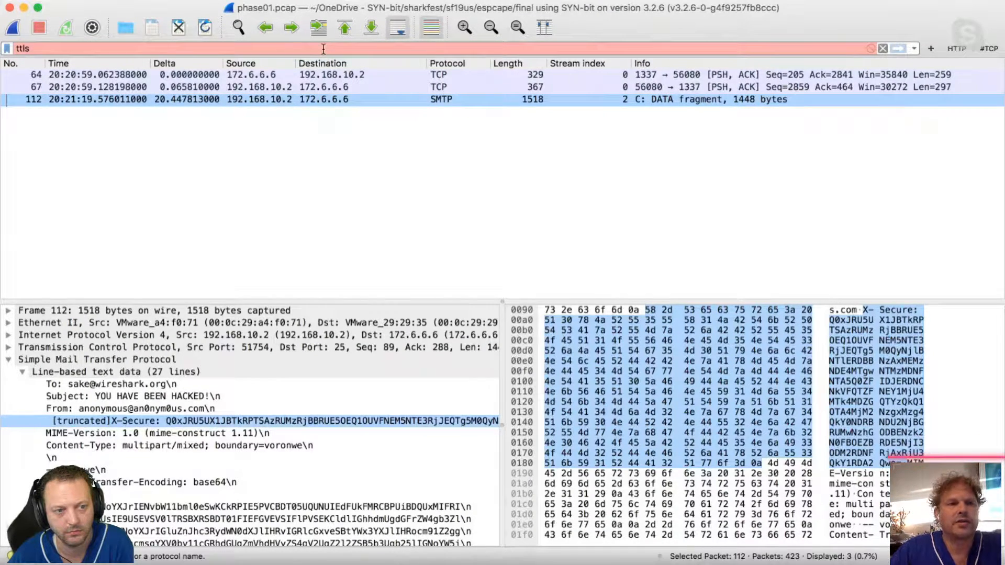
pyautogui.press('BackSpace')
pyautogui.press('BackSpace')
pyautogui.press('BackSpace')
pyautogui.press('BackSpace')
pyautogui.write('tls')
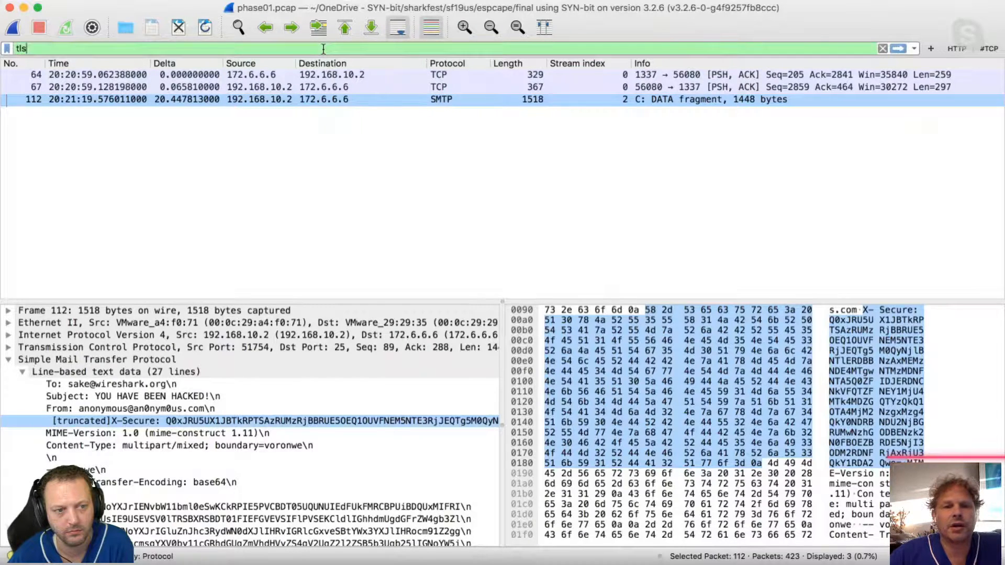
pyautogui.press('Return')
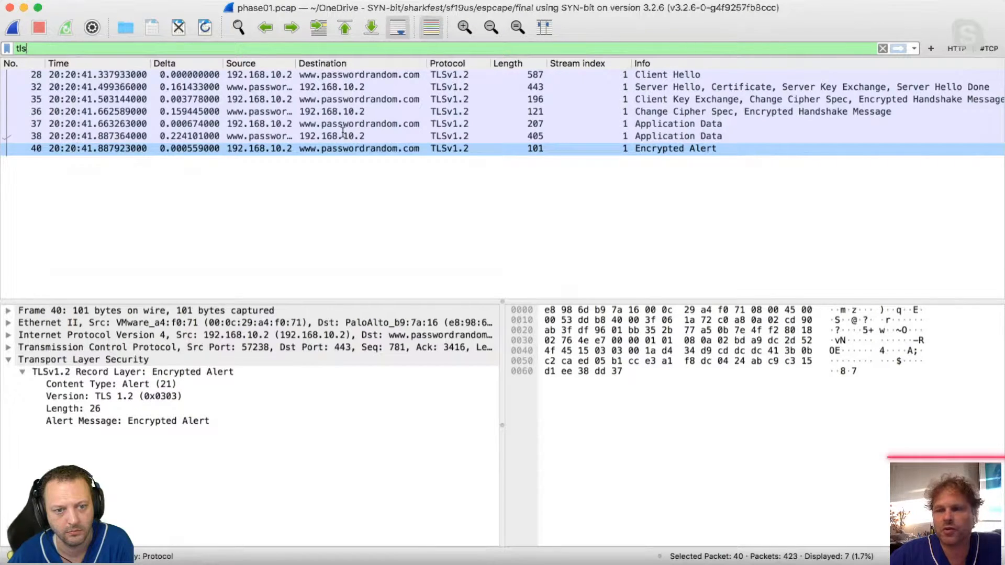
# Select the encrypted application data response in packet 38 and decrypt the capture's TLS traffic.
pyautogui.click(343, 135)
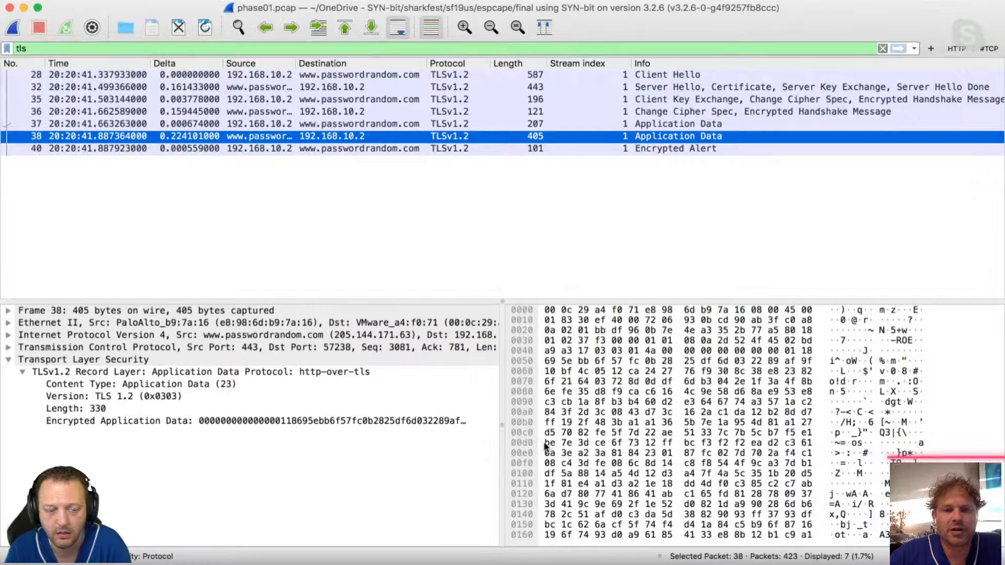
pyautogui.press('super+Tab')
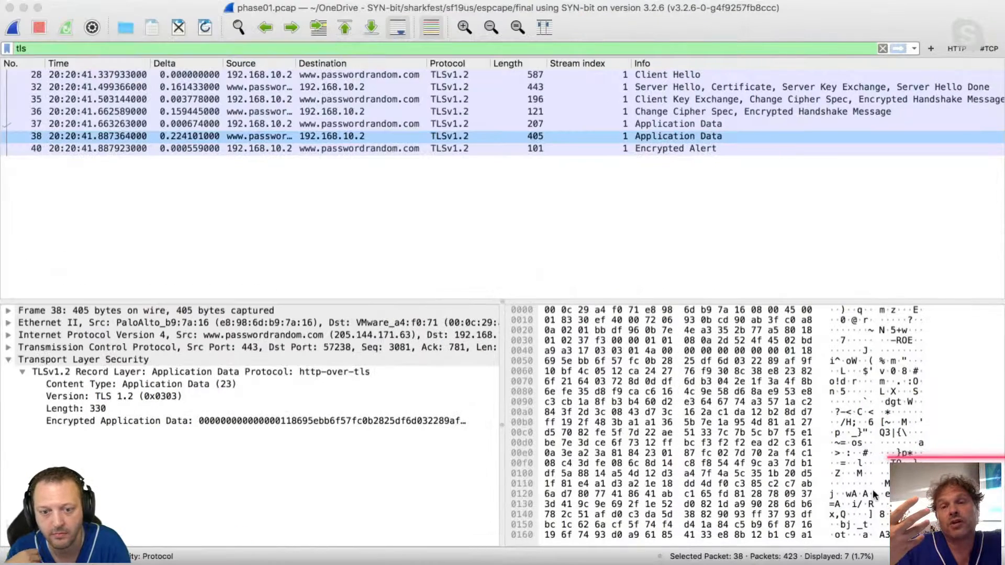
pyautogui.doubleClick(874, 494)
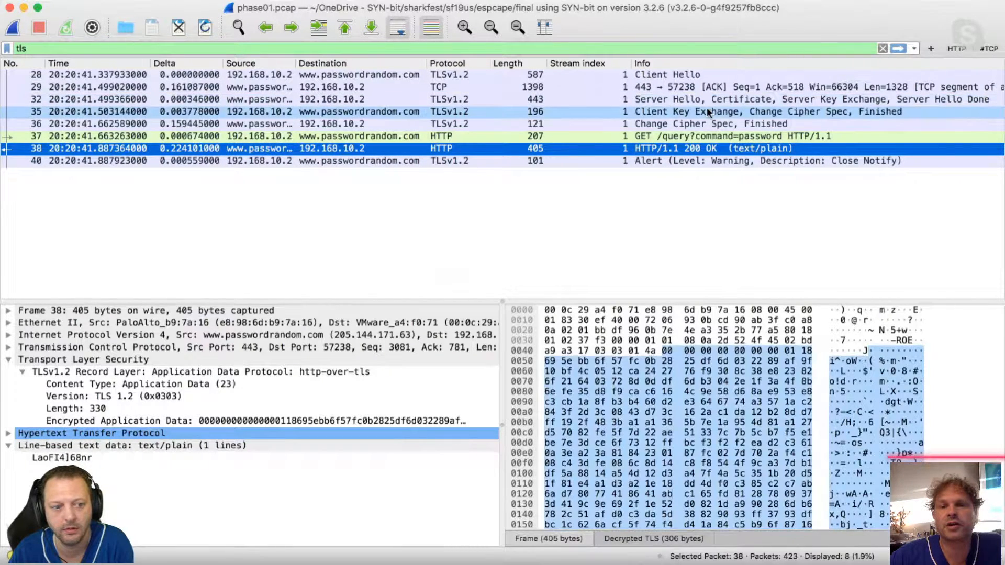
# Examine decrypted packets 35, 37 and 38, and select the plain-text line returned in packet 38.
pyautogui.click(707, 113)
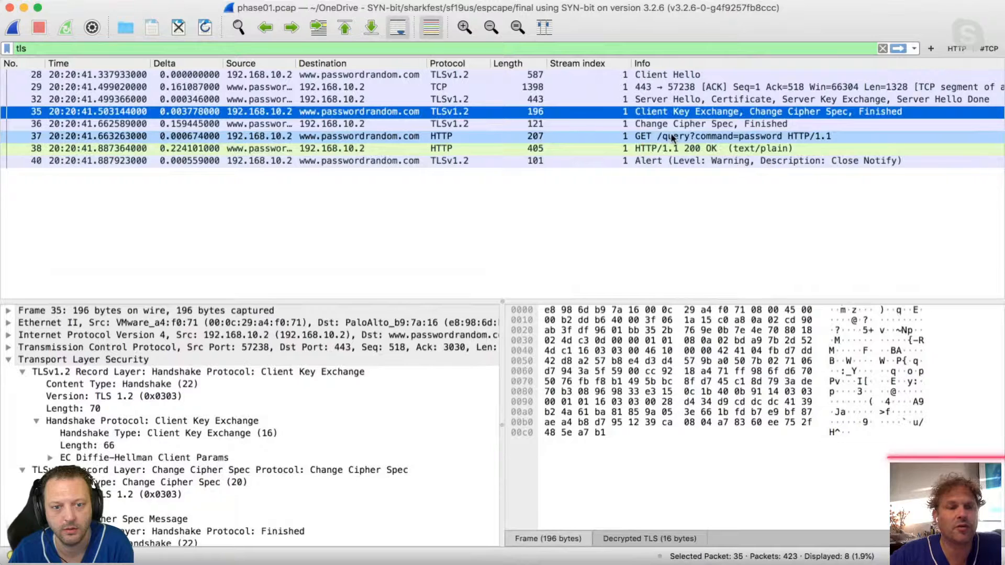
pyautogui.click(673, 137)
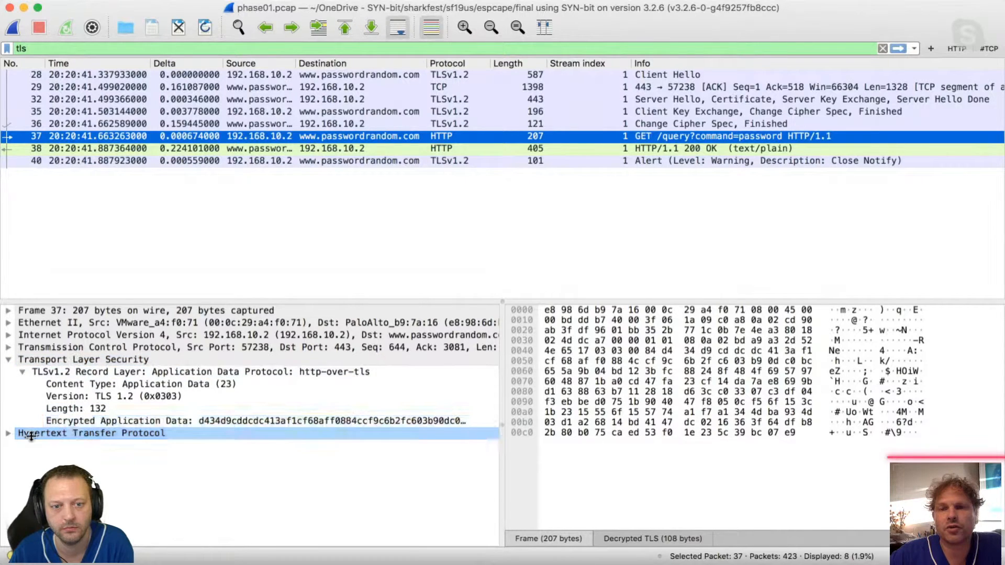
pyautogui.click(735, 152)
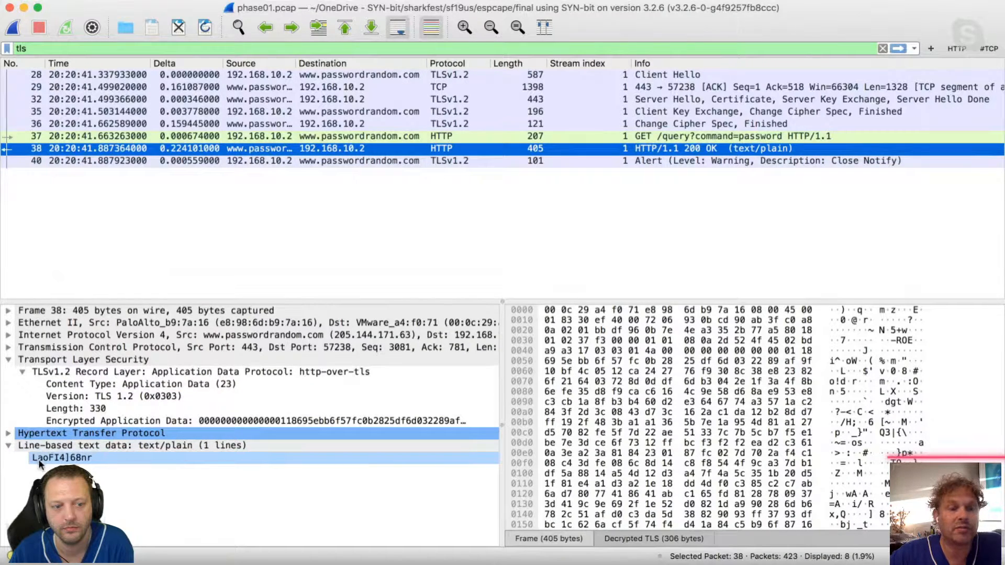
pyautogui.click(40, 463)
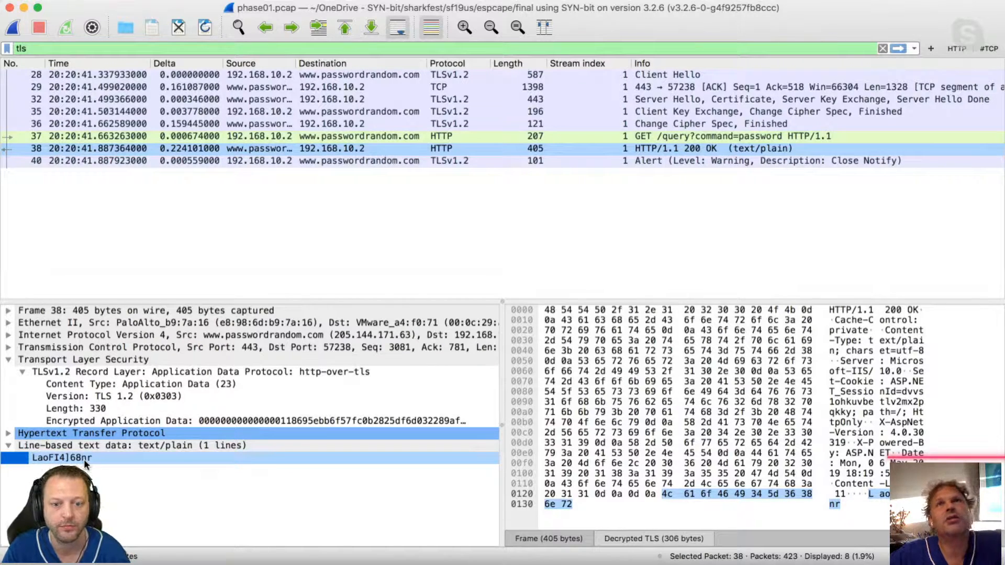
pyautogui.click(84, 459)
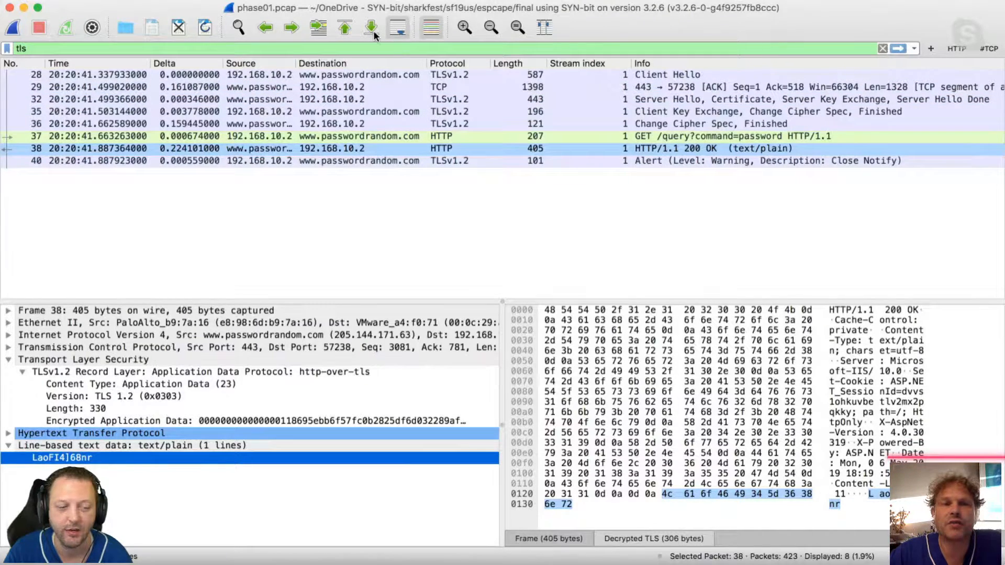
# Open the capture file zip-password-stevens.pcap and clear the tls display filter.
pyautogui.press('super+o')
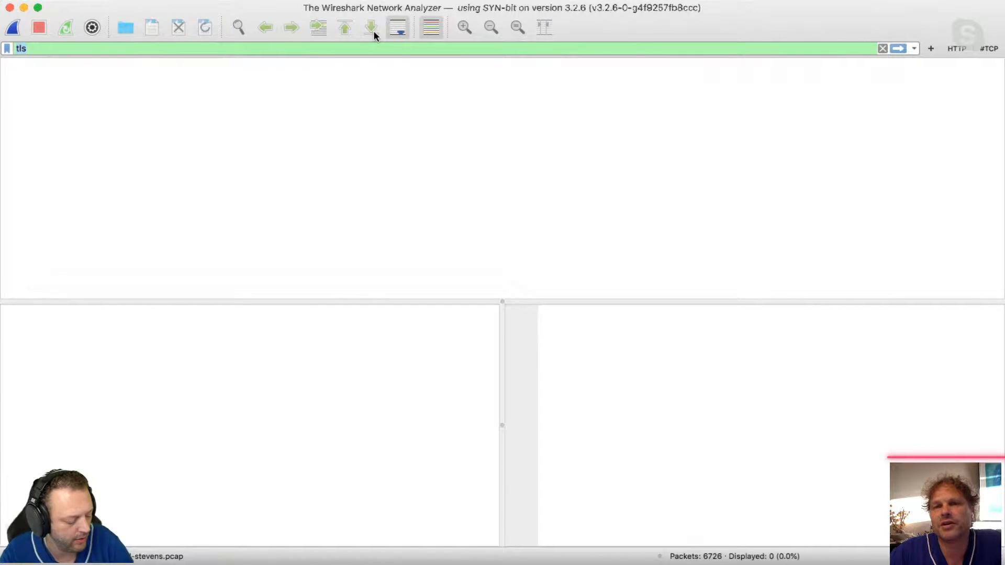
pyautogui.click(882, 49)
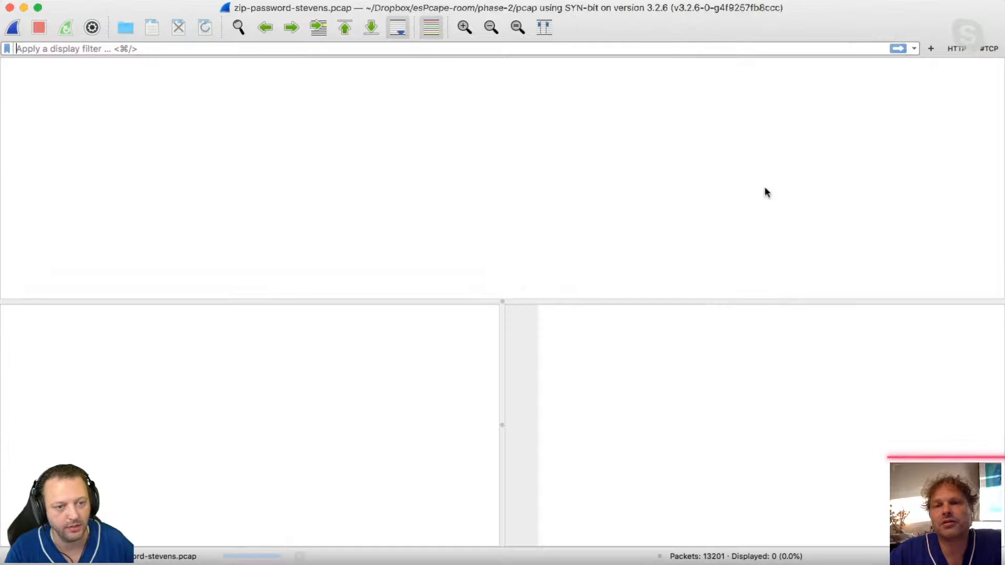
# Look through the packet list, inspecting the one-byte payload of packet 11 and the TCP retransmissions further down.
pyautogui.scroll(-1, 674, 214)
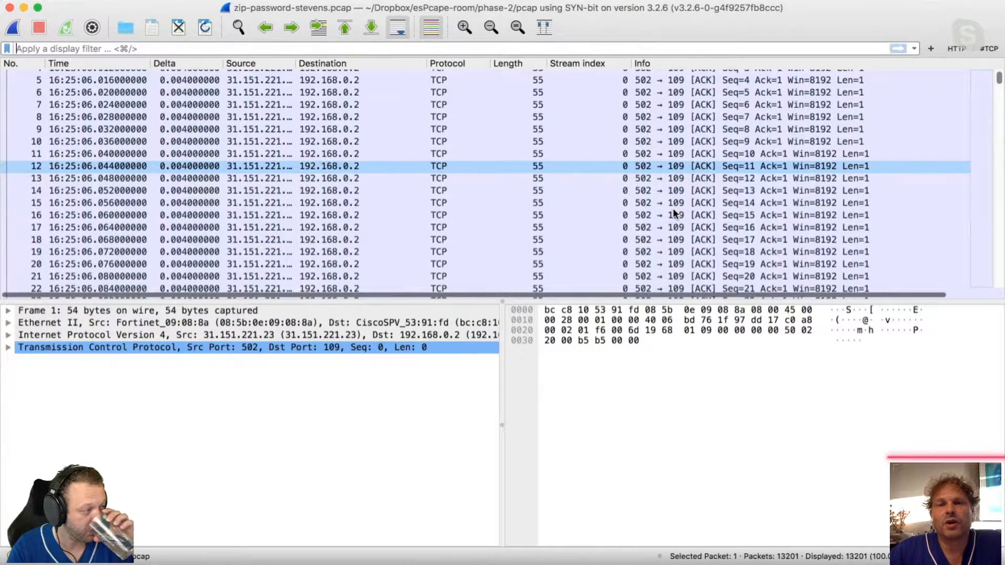
pyautogui.scroll(-2, 674, 210)
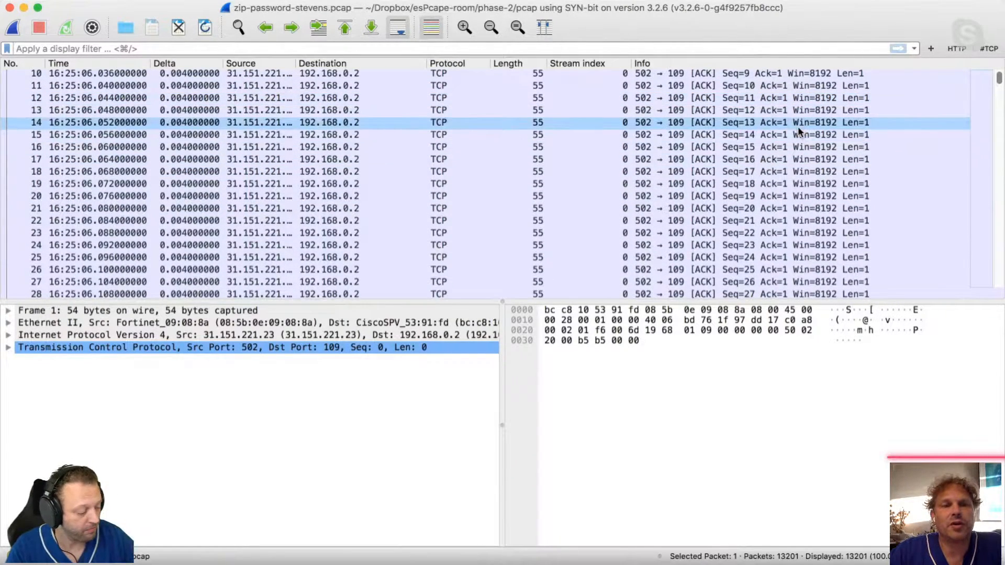
pyautogui.click(188, 88)
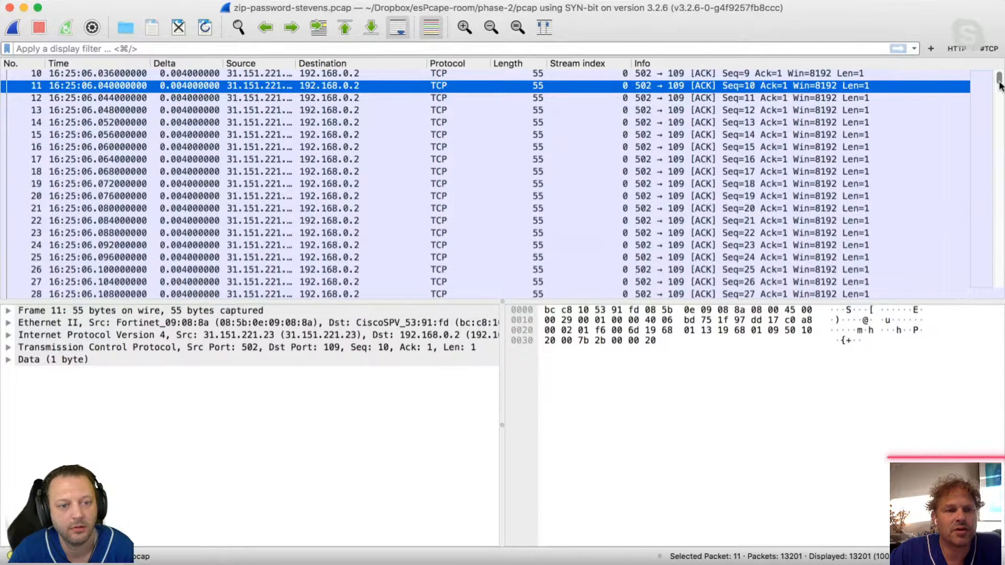
pyautogui.moveTo(999, 87); pyautogui.dragTo(1003, 140)
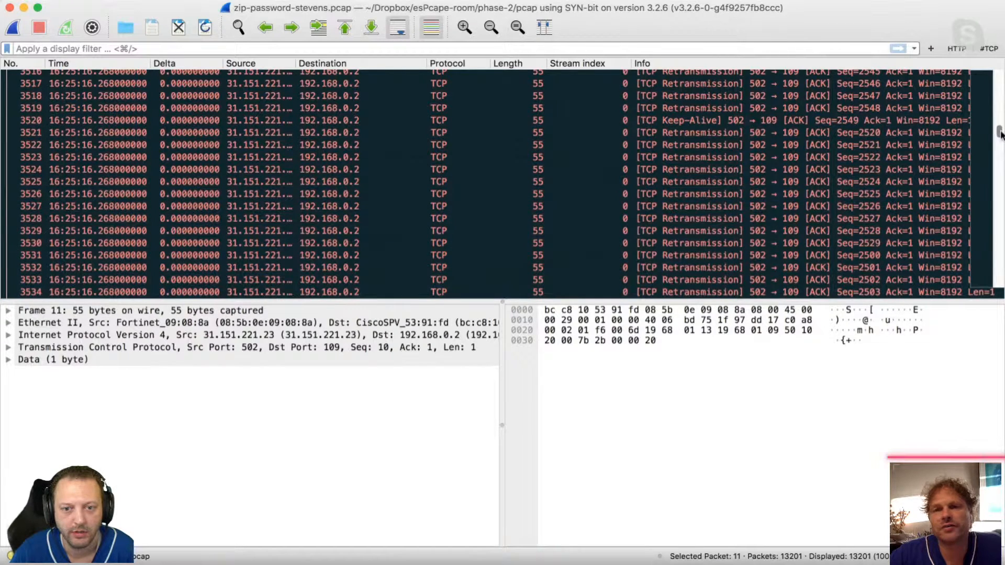
pyautogui.scroll(-20, 1001, 153)
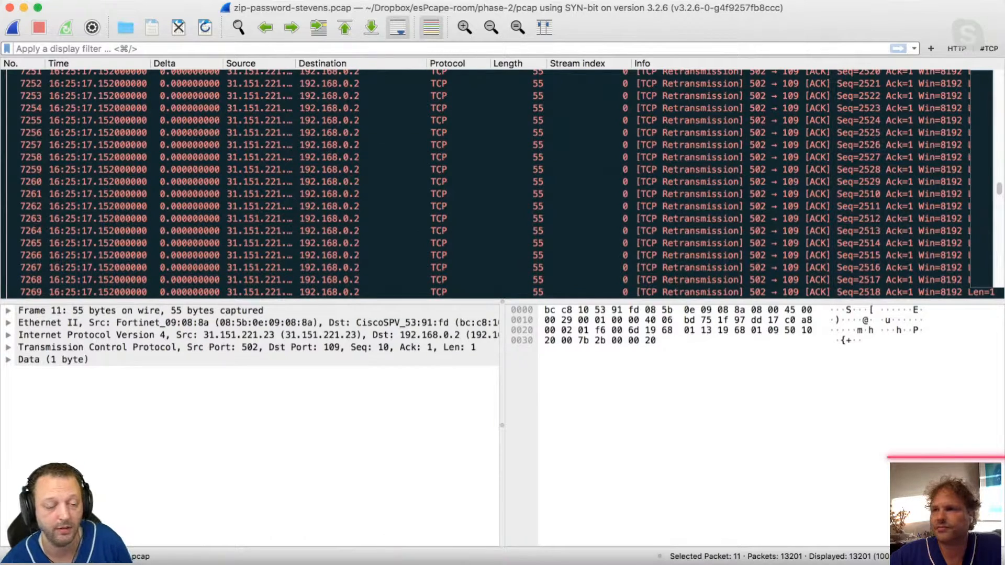
pyautogui.press('super+Tab')
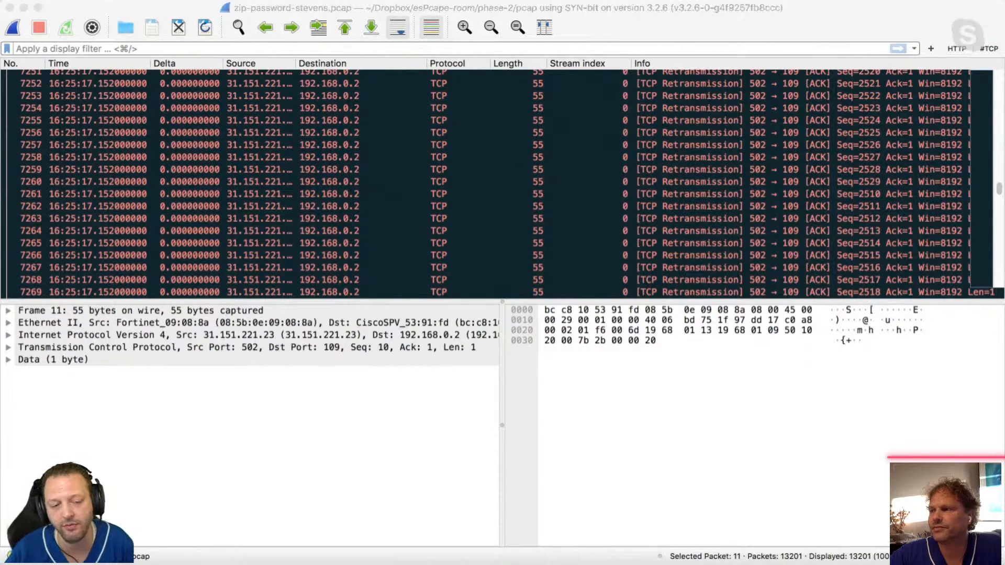